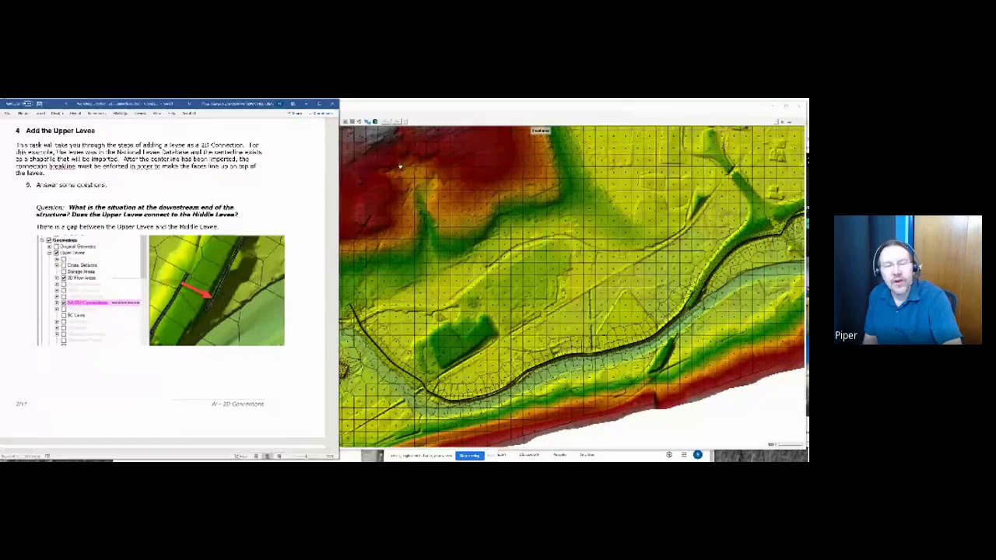
Step: Zoom the RAS Mapper map into the levee's downstream end at the highway bridge
click(408, 110)
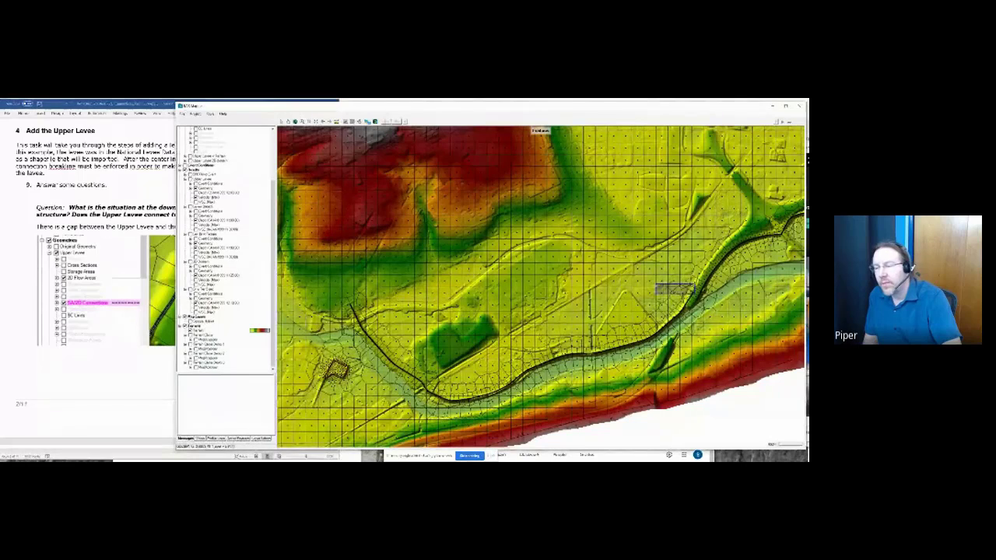
drag(694, 294, 731, 330)
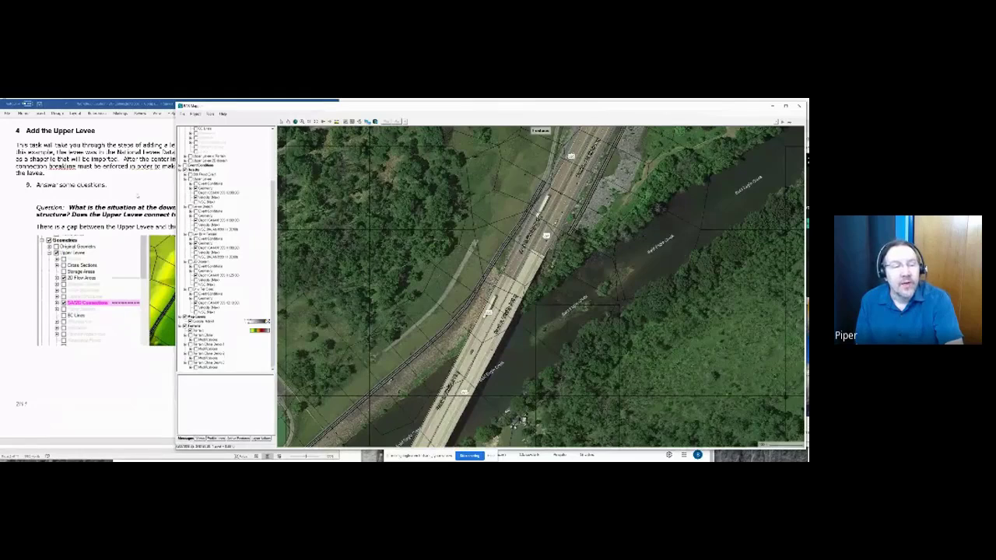
Step: Scroll the workshop document to the next set of instructions
click(137, 196)
scroll(163, 280, down, 8)
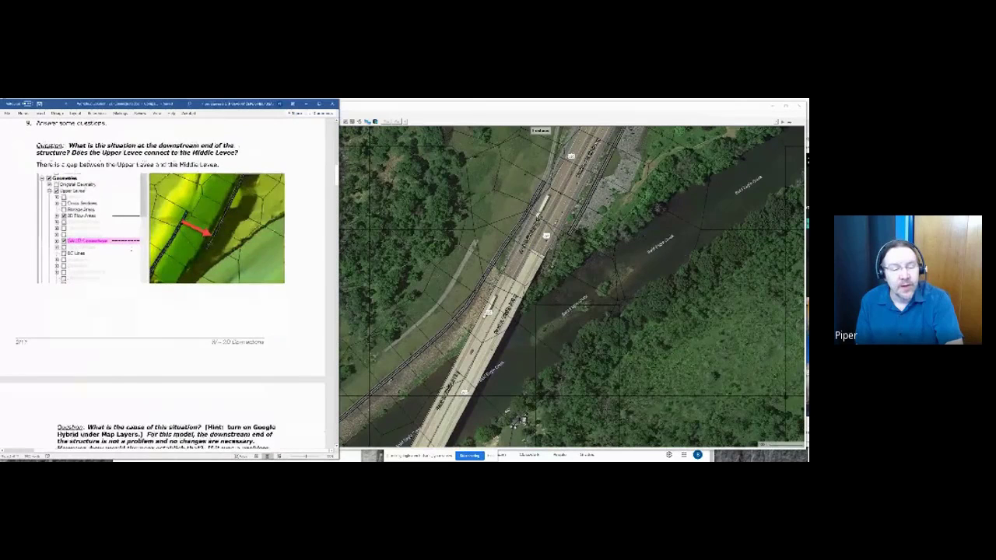
scroll(164, 280, down, 6)
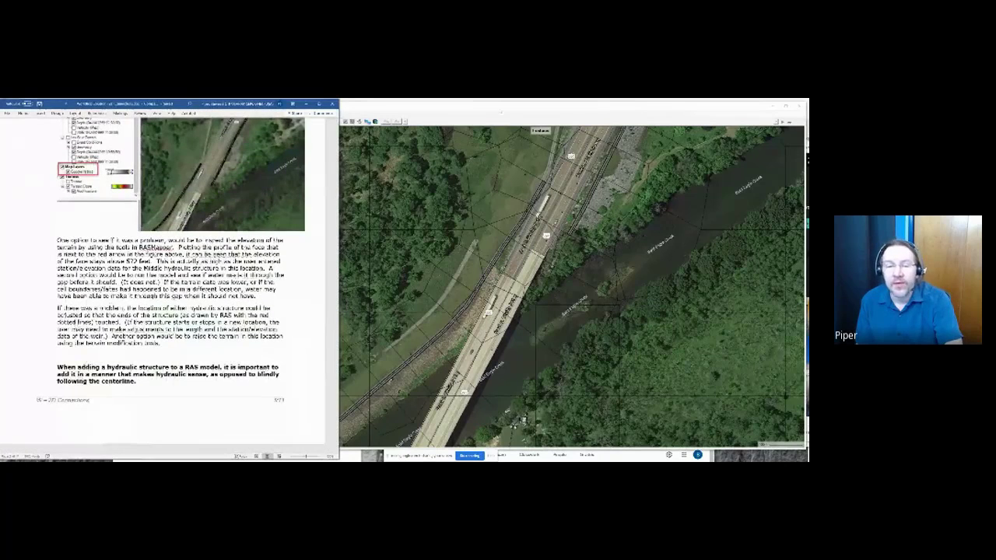
Step: Turn off Google Hybrid, show Levee Breach depth, then zoom out and pan along the river
key(alt+Tab)
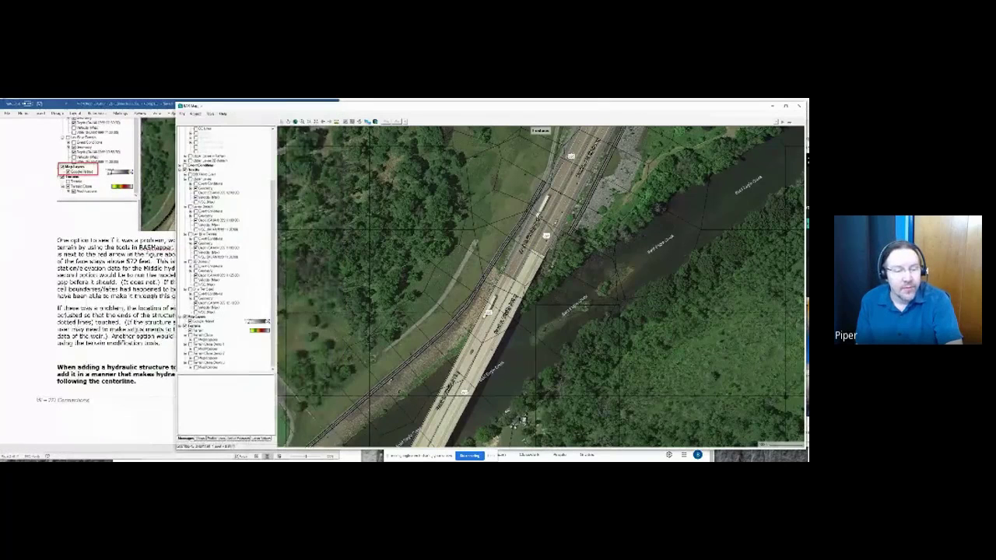
click(191, 322)
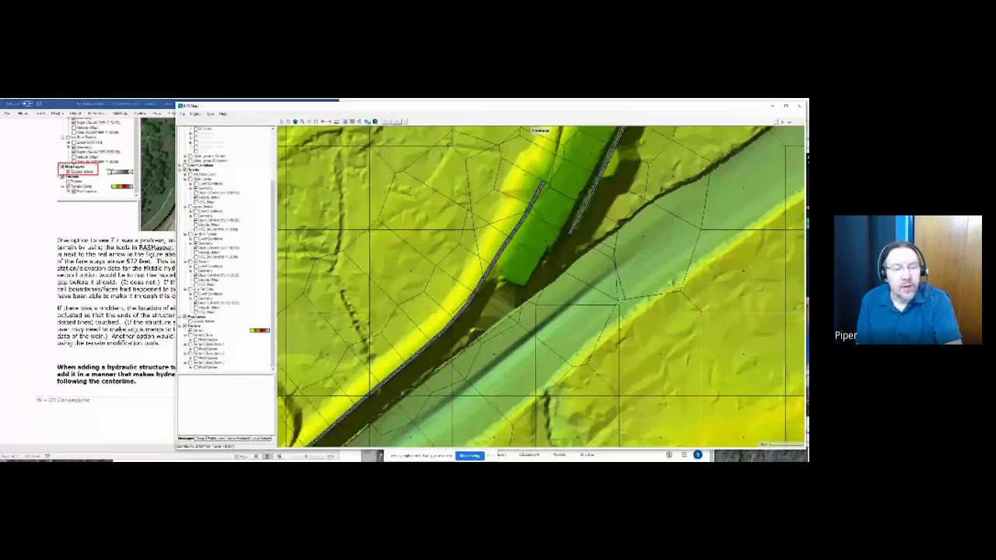
click(203, 206)
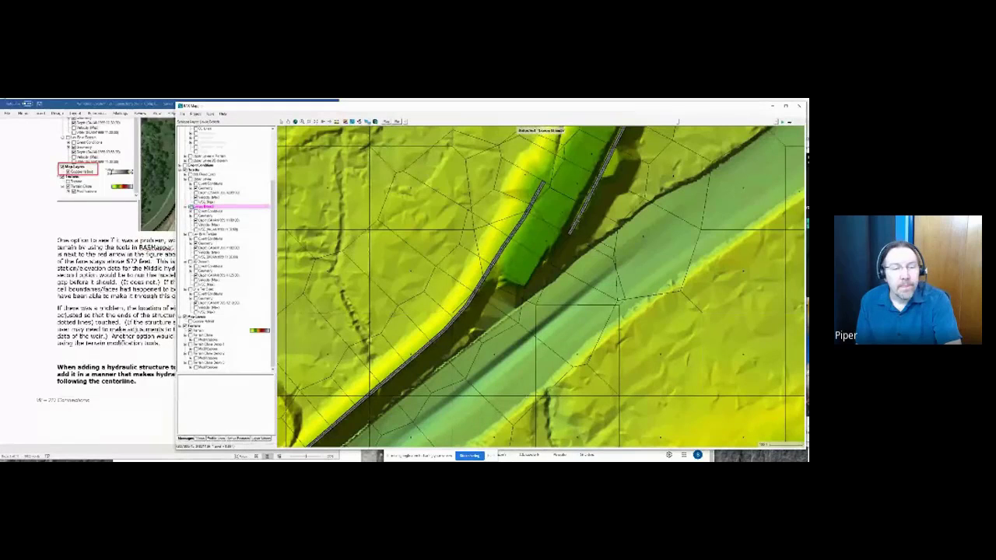
click(196, 220)
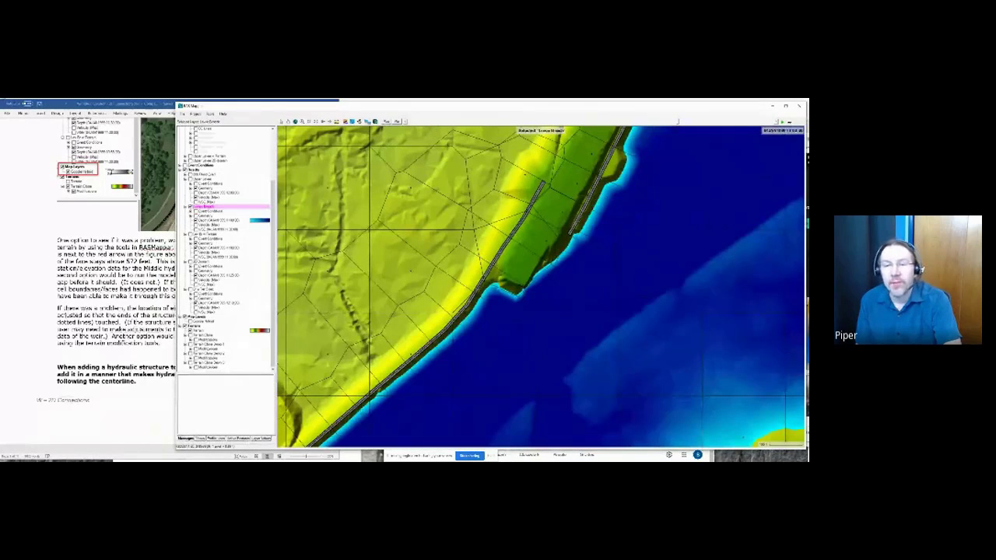
scroll(384, 184, down, 3)
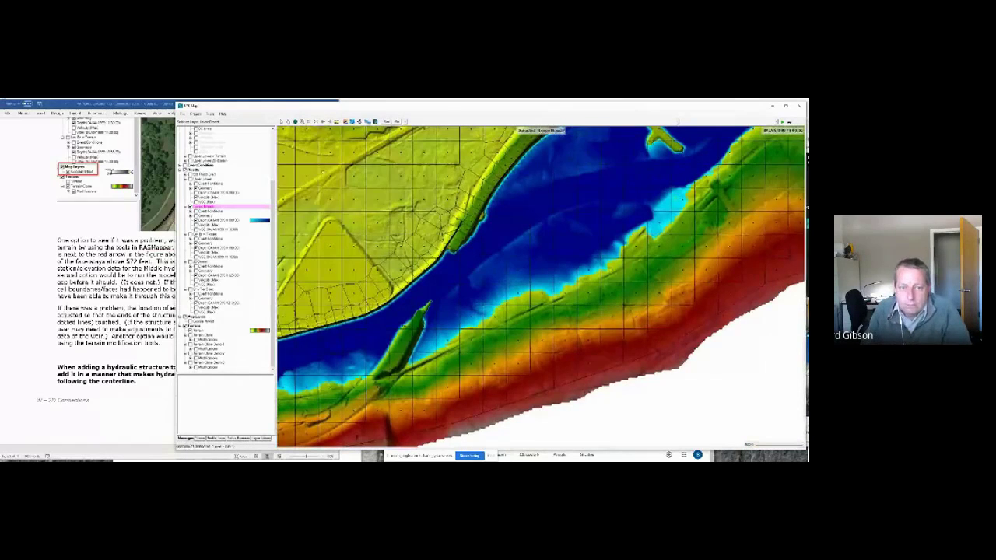
drag(323, 291, 459, 298)
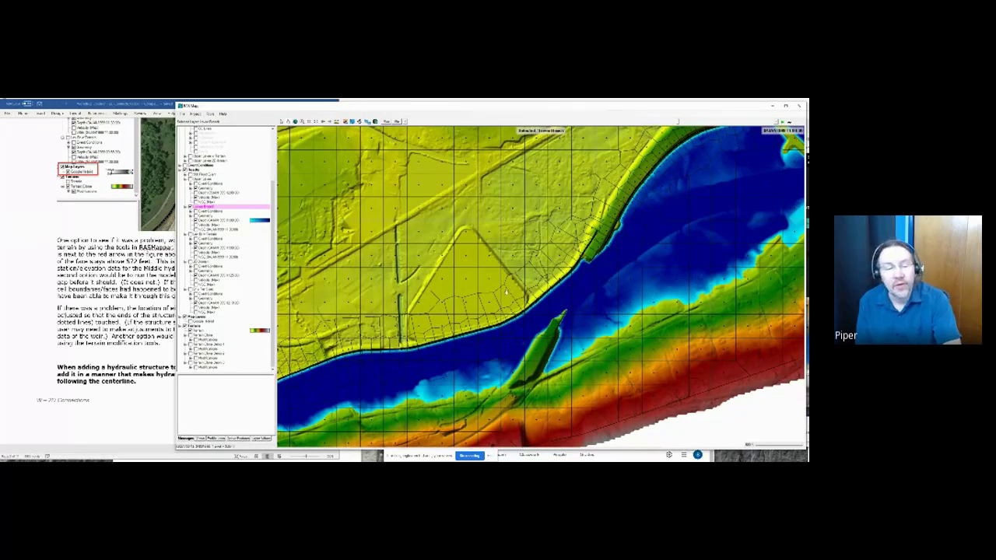
Step: Scroll further through the workshop document's instructions
key(alt+Tab)
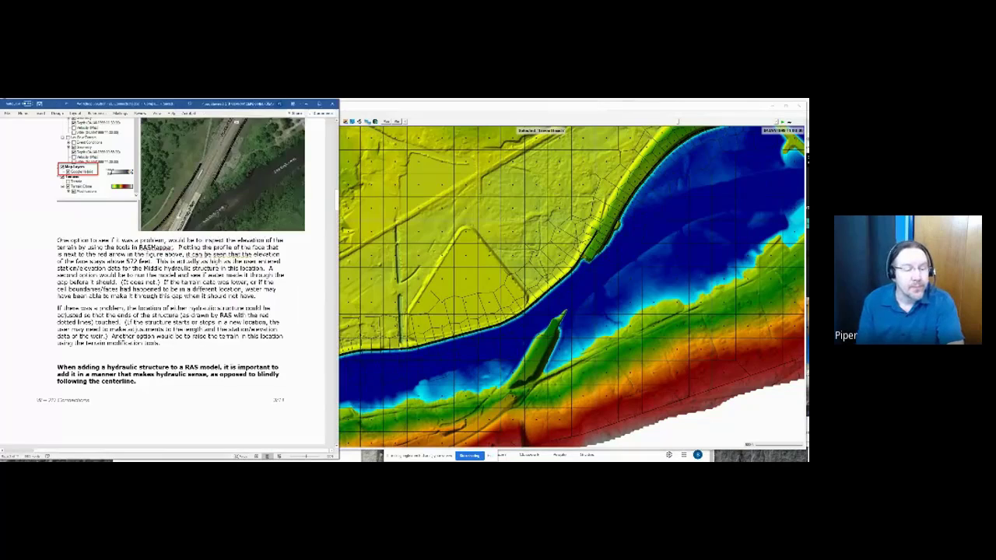
scroll(163, 280, down, 5)
scroll(164, 280, down, 1)
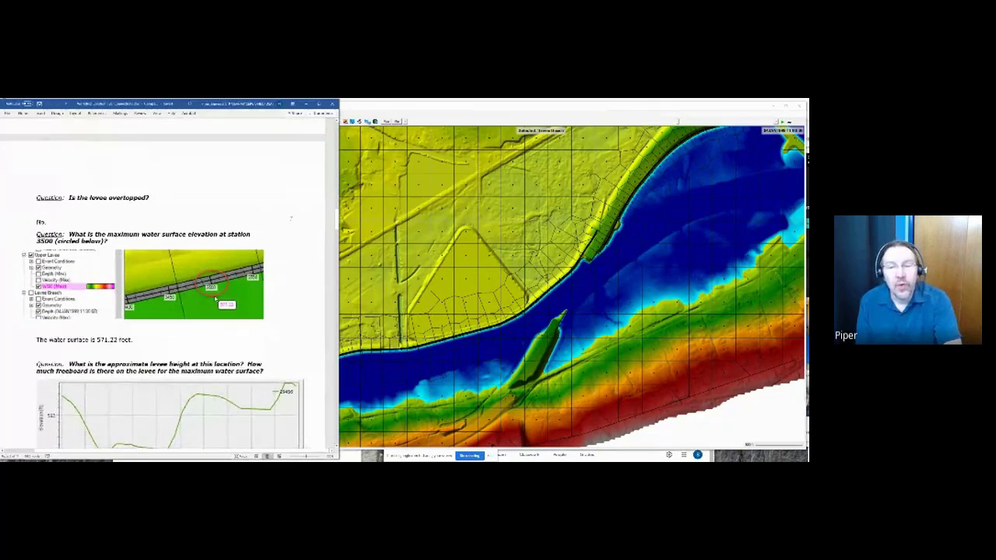
Step: Show the levee layer with Annotating Point Markers labelling its stations, zoomed in
click(460, 110)
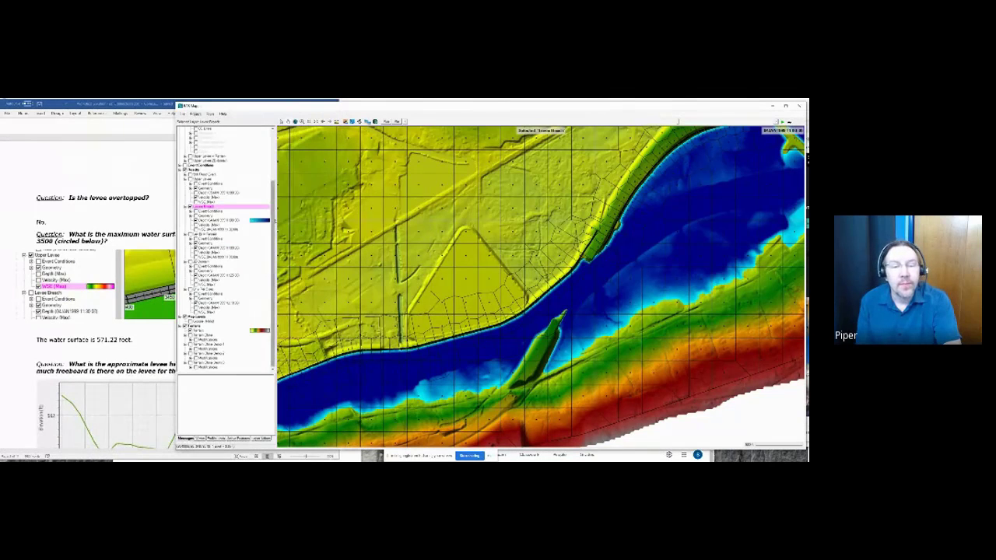
scroll(226, 249, up, 3)
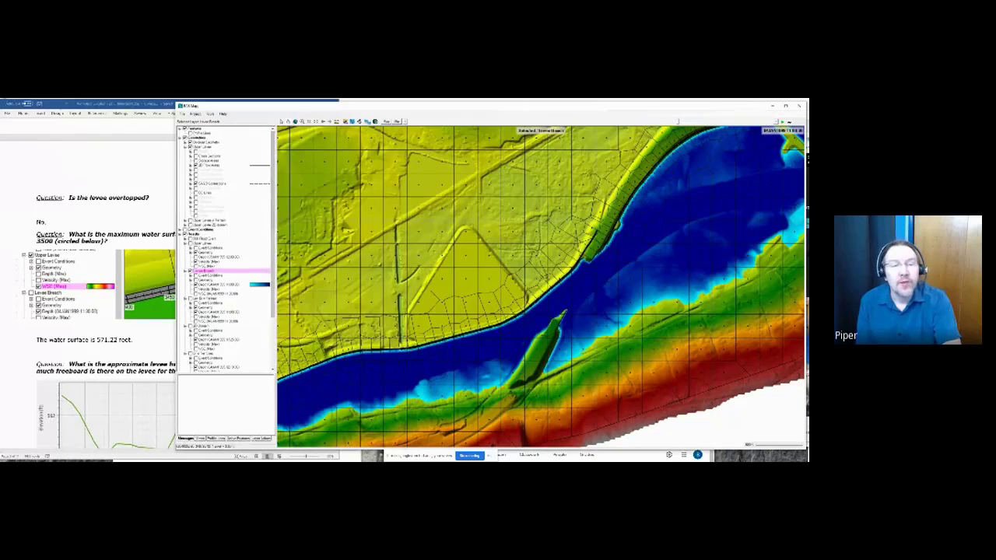
click(192, 134)
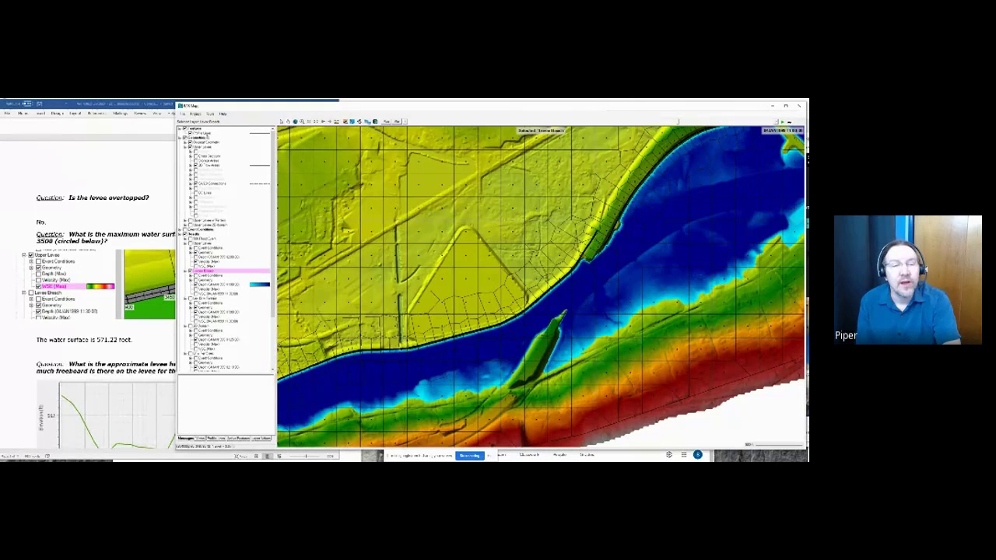
right_click(209, 134)
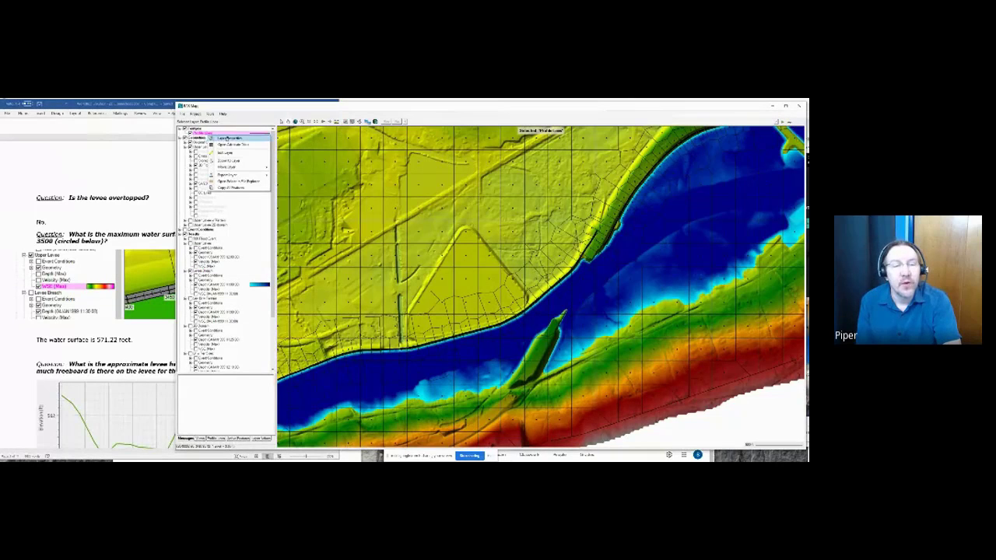
click(228, 138)
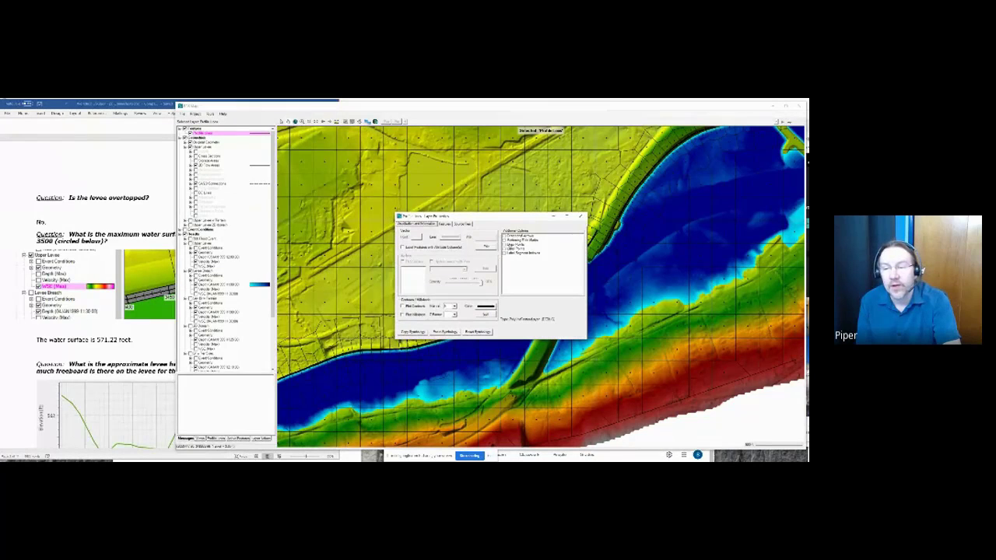
click(506, 240)
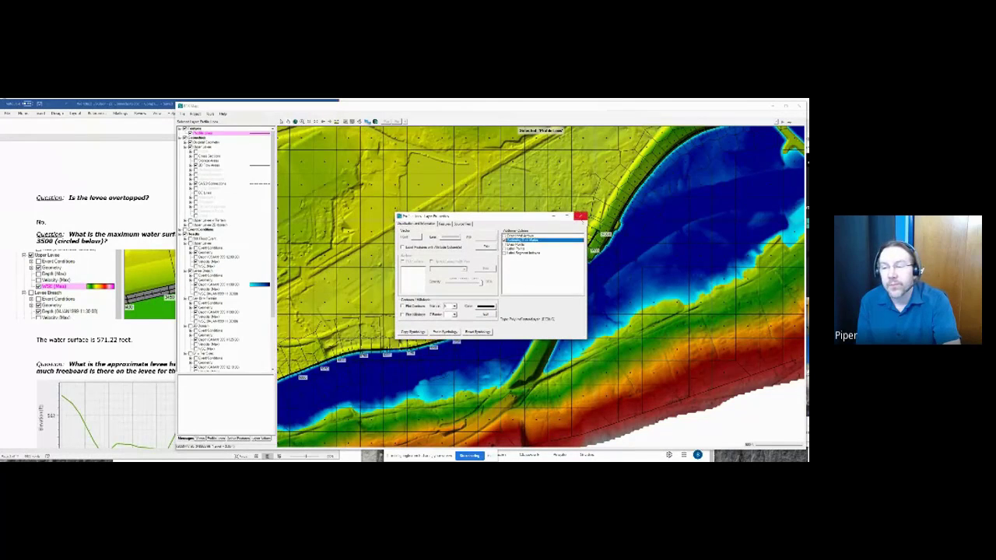
click(581, 216)
scroll(471, 353, up, 5)
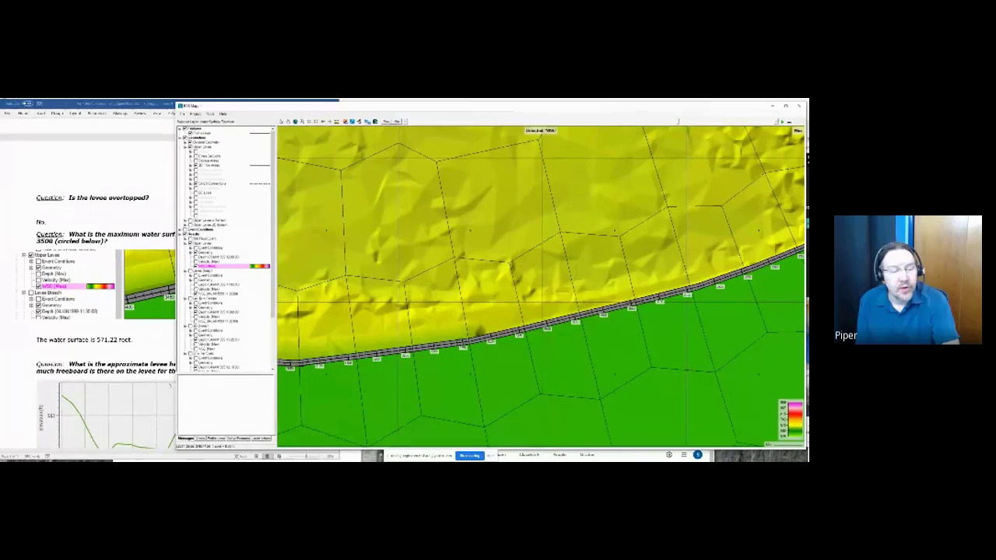
scroll(164, 382, down, 2)
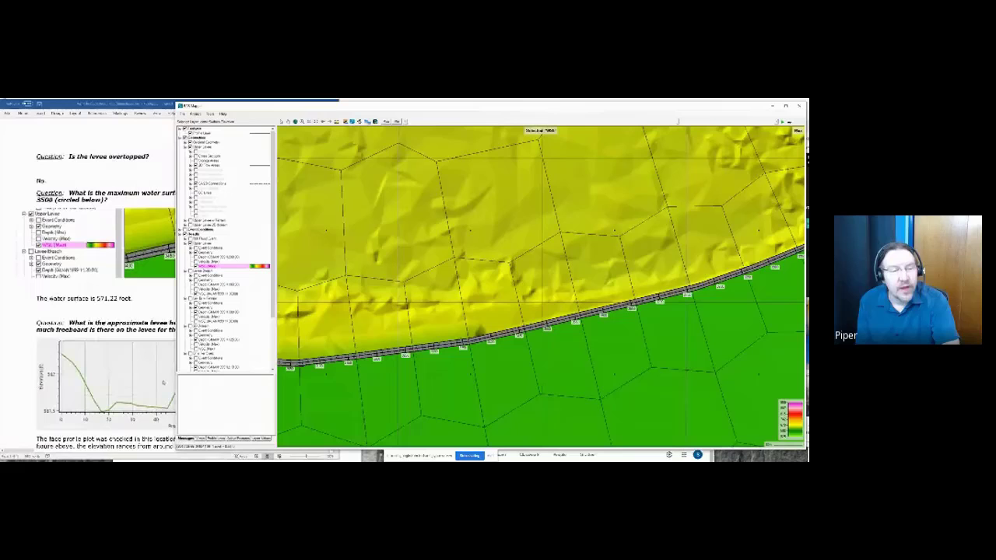
click(110, 164)
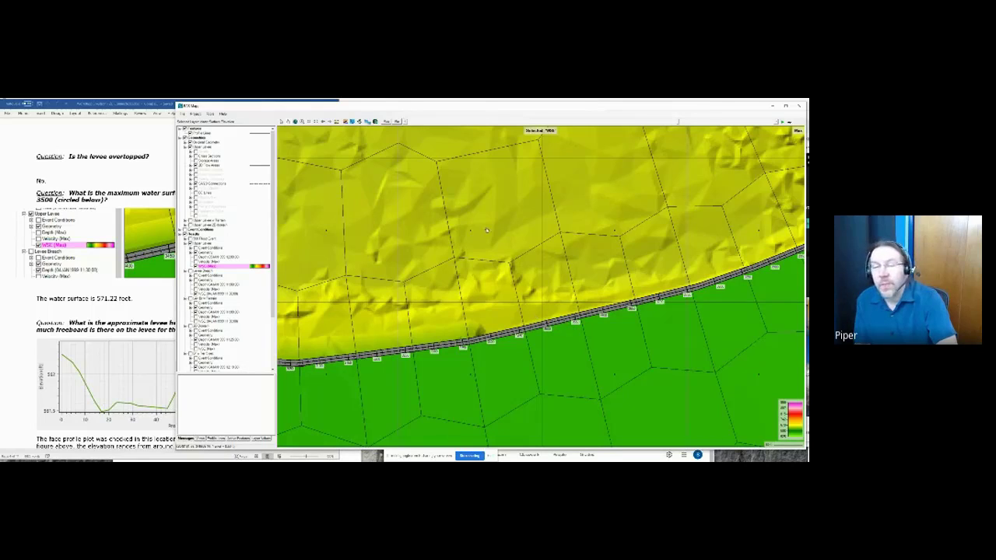
Step: Plot the levee's elevation-versus-station profile and move the plot window off the document
right_click(547, 327)
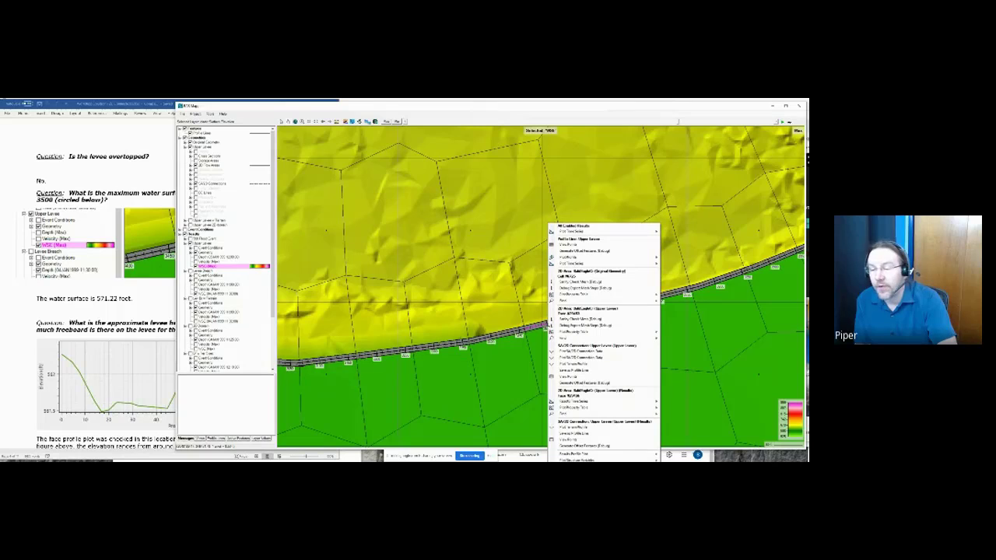
mouse_move(640, 259)
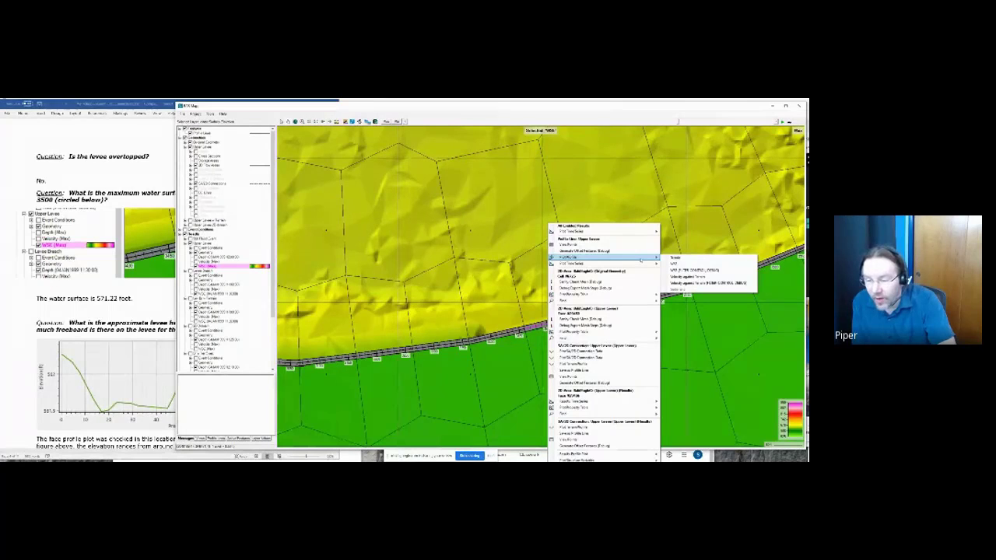
mouse_move(646, 299)
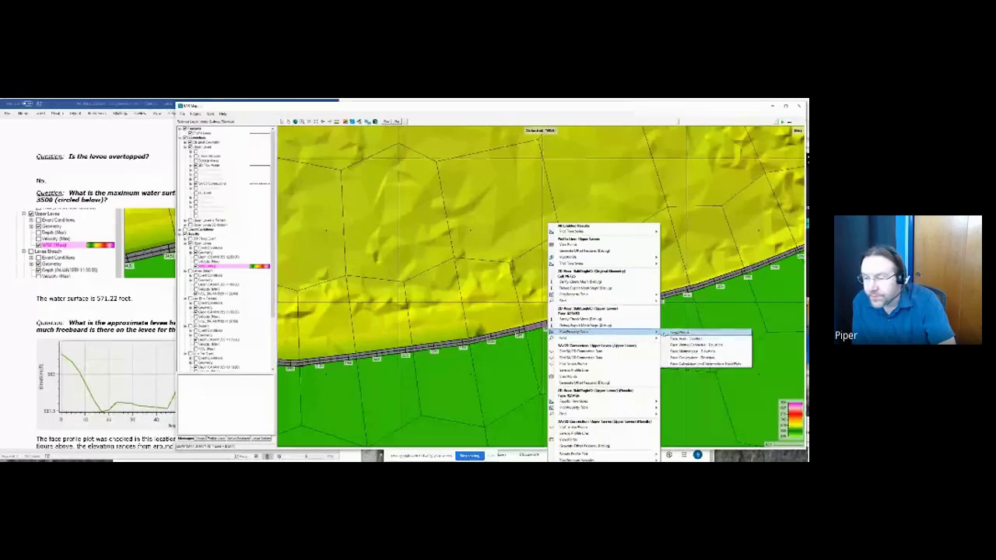
click(674, 333)
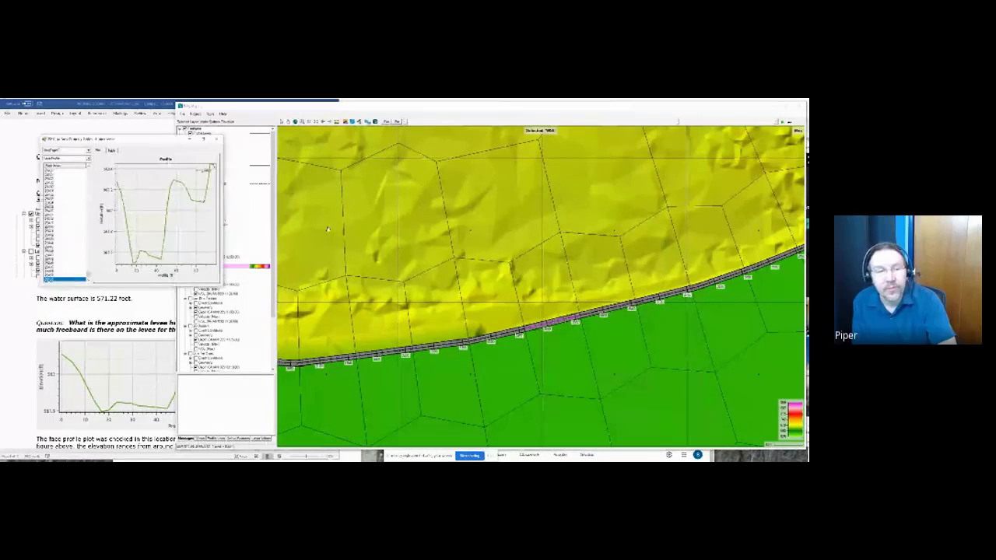
drag(176, 144, 427, 145)
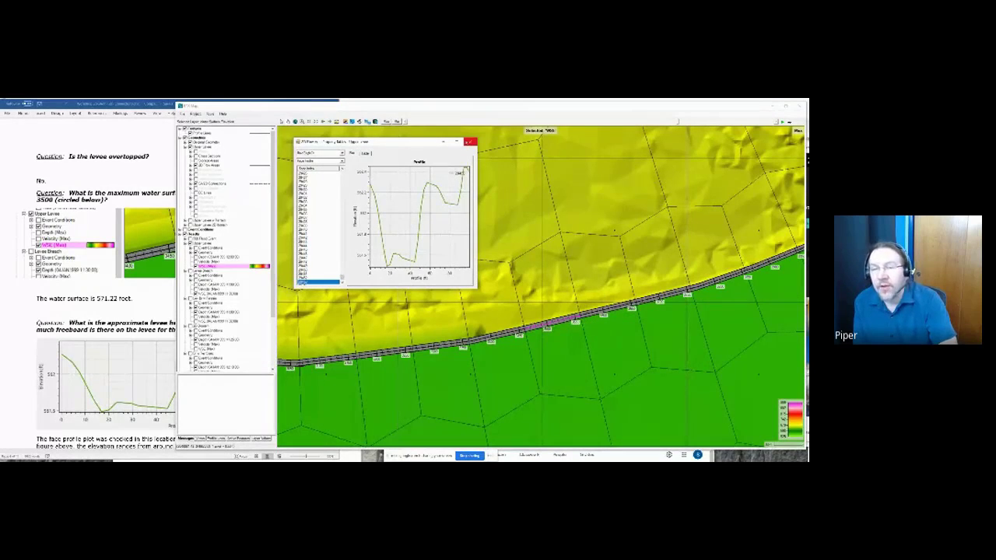
Step: Close the levee profile, then plot a terrain profile across the levee, read its peak, and close it
click(468, 141)
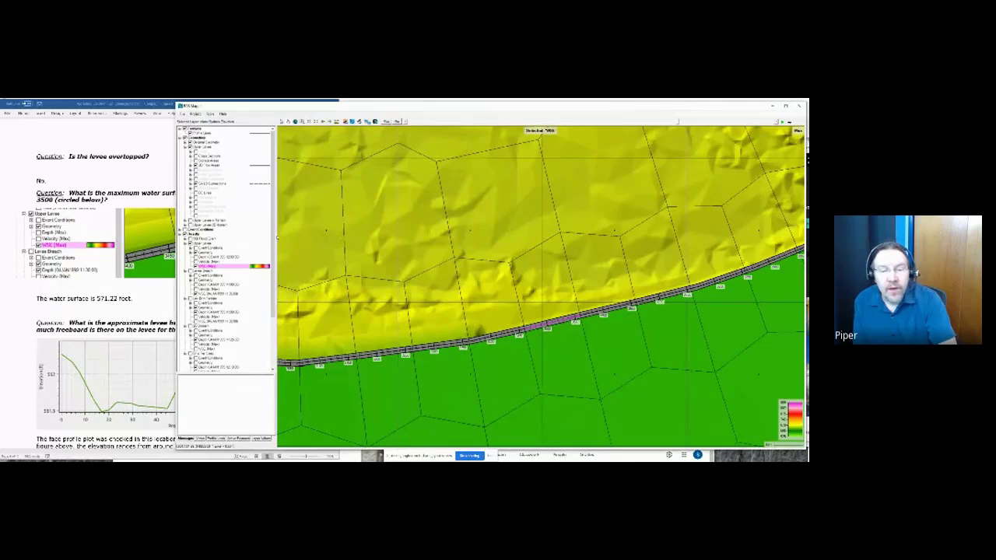
scroll(247, 348, down, 3)
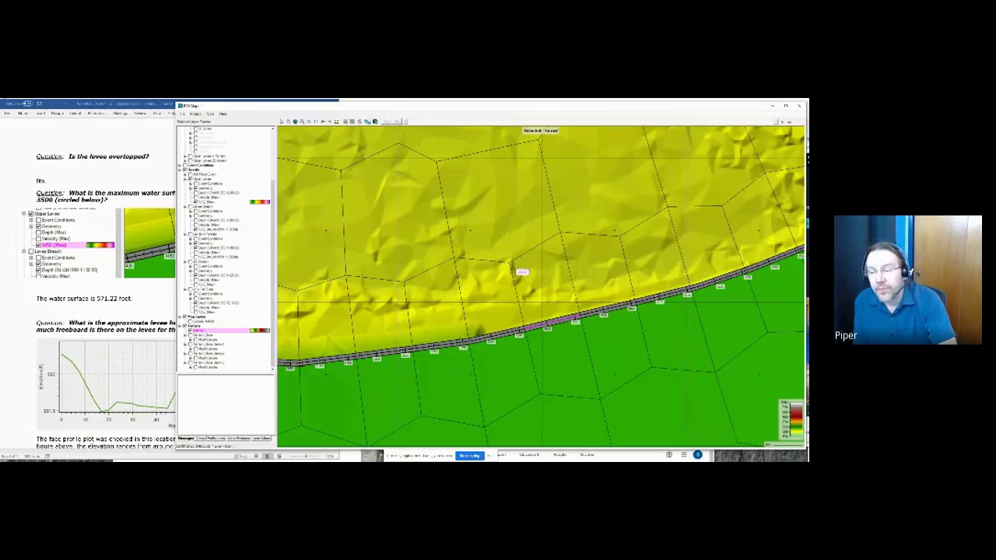
right_click(559, 370)
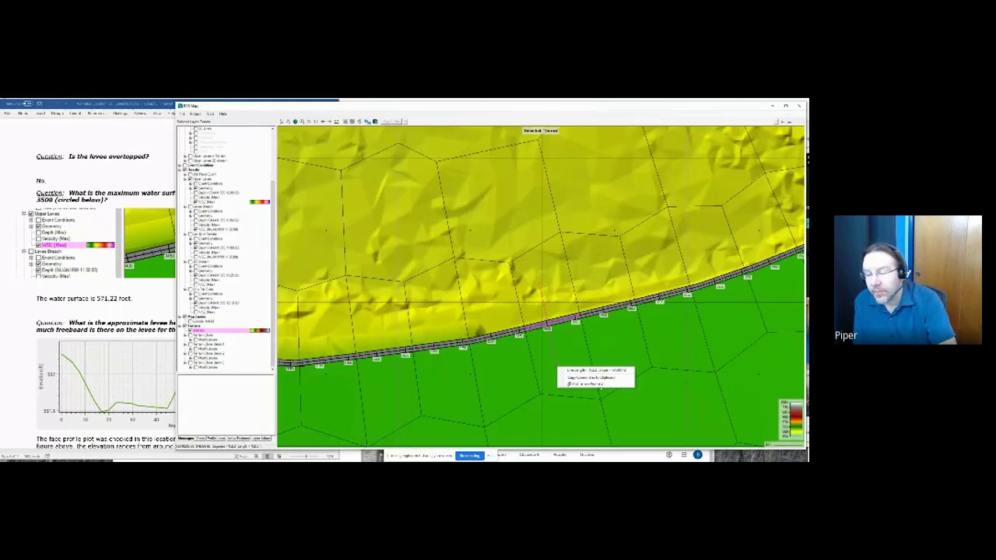
click(583, 383)
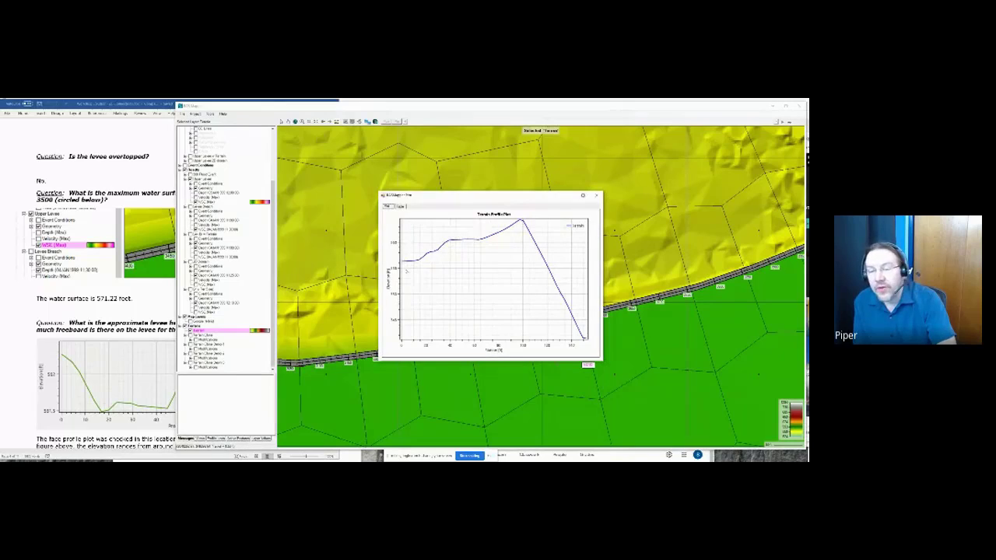
mouse_move(522, 221)
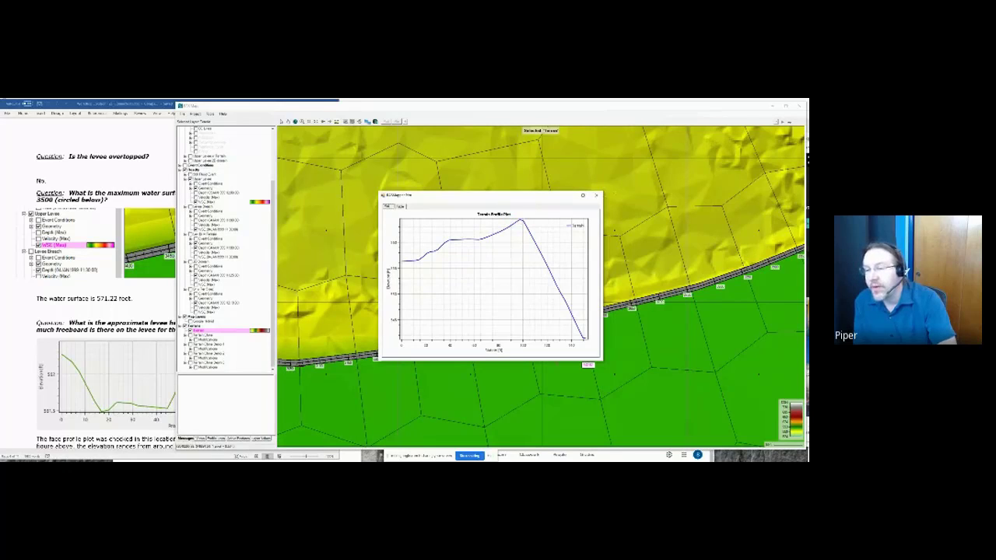
click(596, 195)
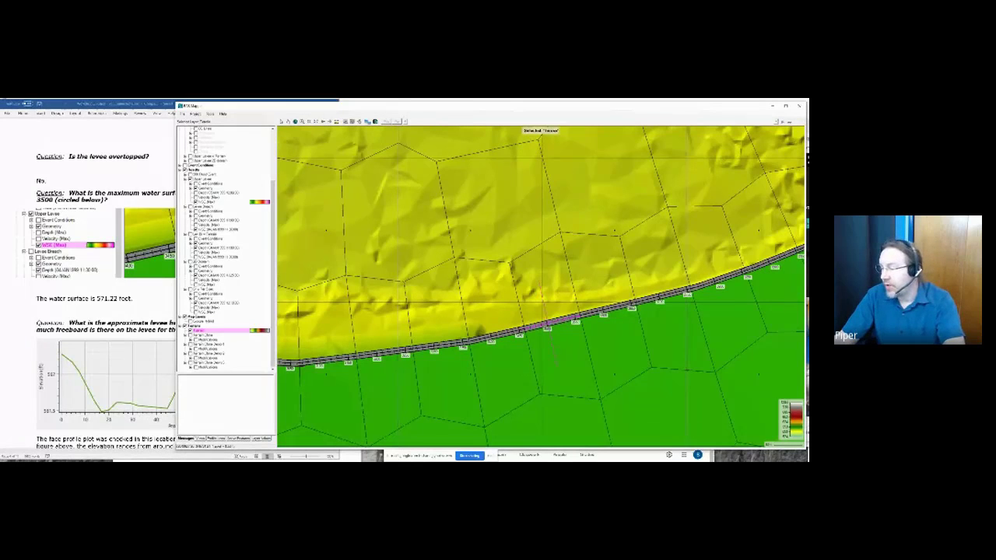
Step: Open the geometric data, check the SA/2D connection's weir profile, then close the connection editor
key(alt+Tab)
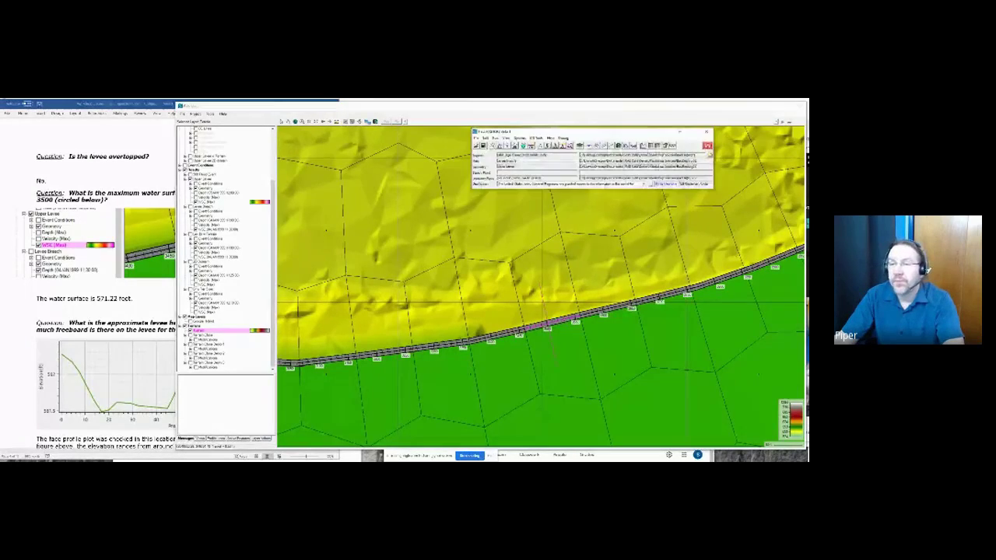
click(643, 145)
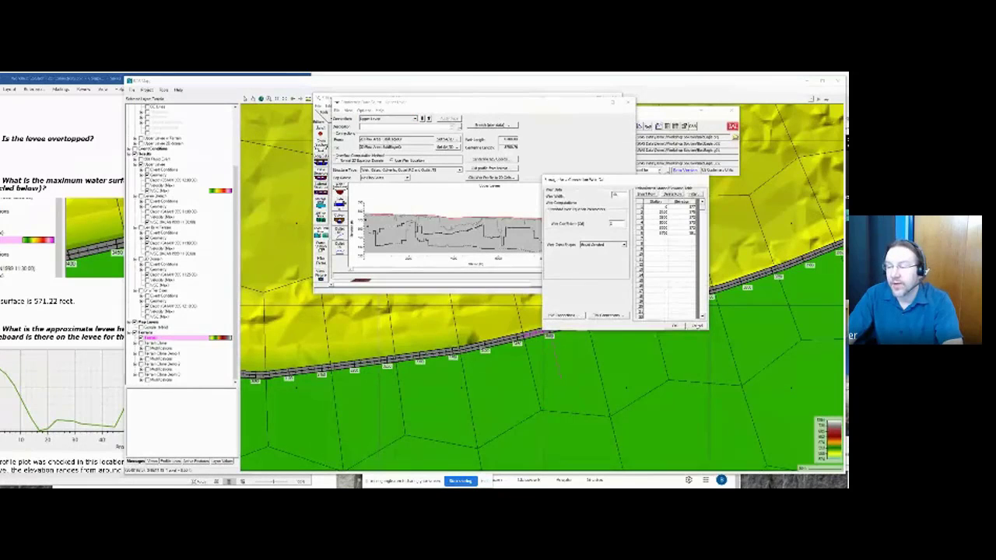
key(Return)
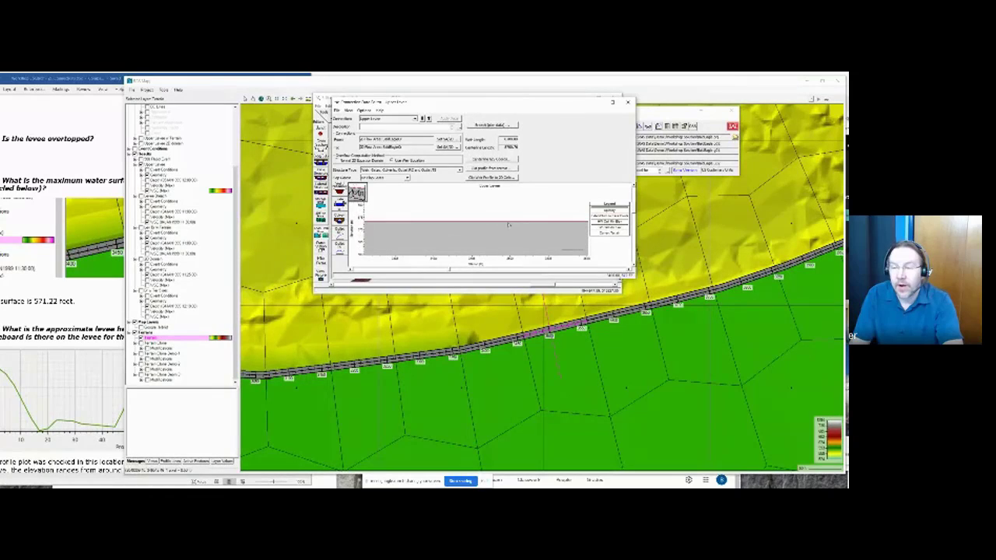
mouse_move(512, 224)
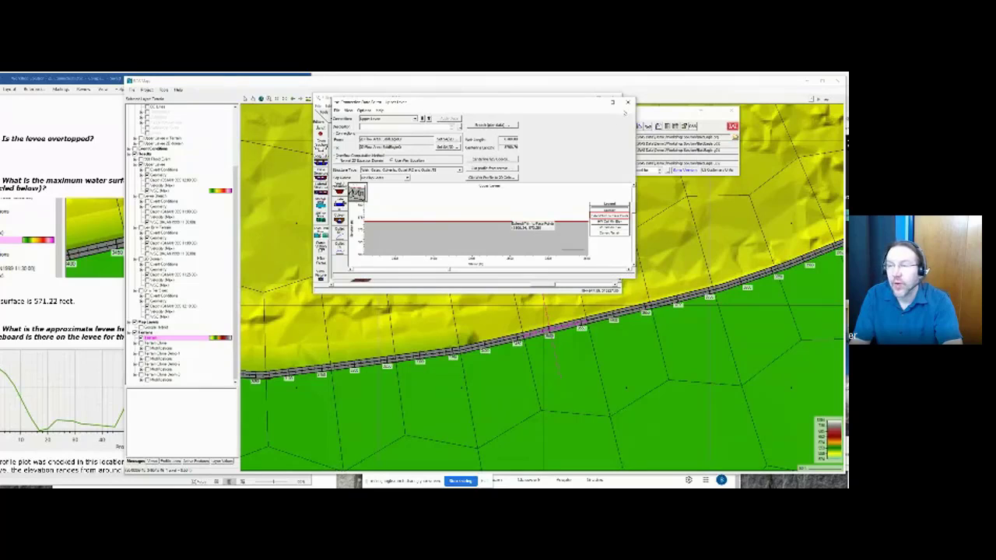
click(627, 102)
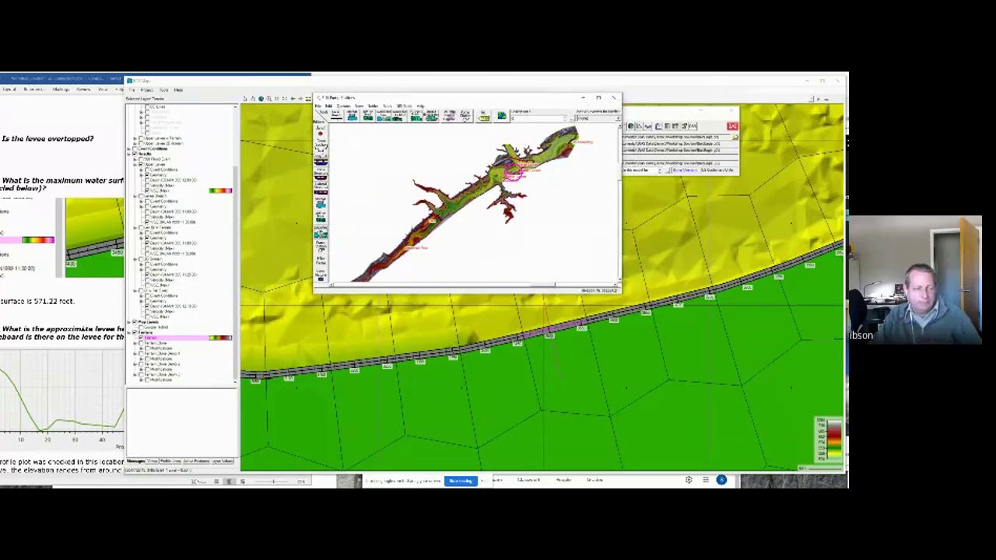
Step: Scroll the Word answers past the 573.29 ft levee top and 2.1 ft freeboard to the toe-velocity question
click(84, 326)
scroll(83, 326, down, 2)
scroll(84, 326, down, 10)
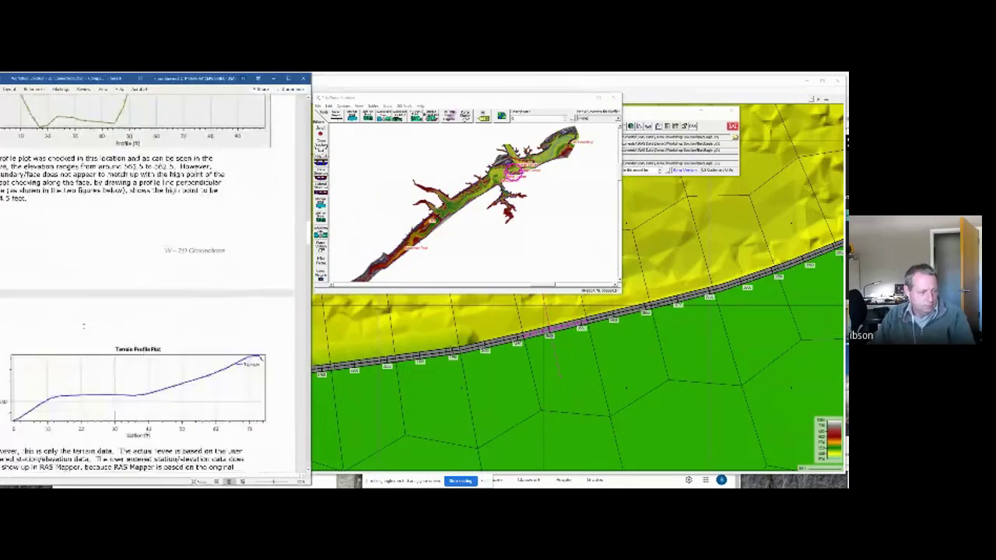
scroll(84, 326, down, 5)
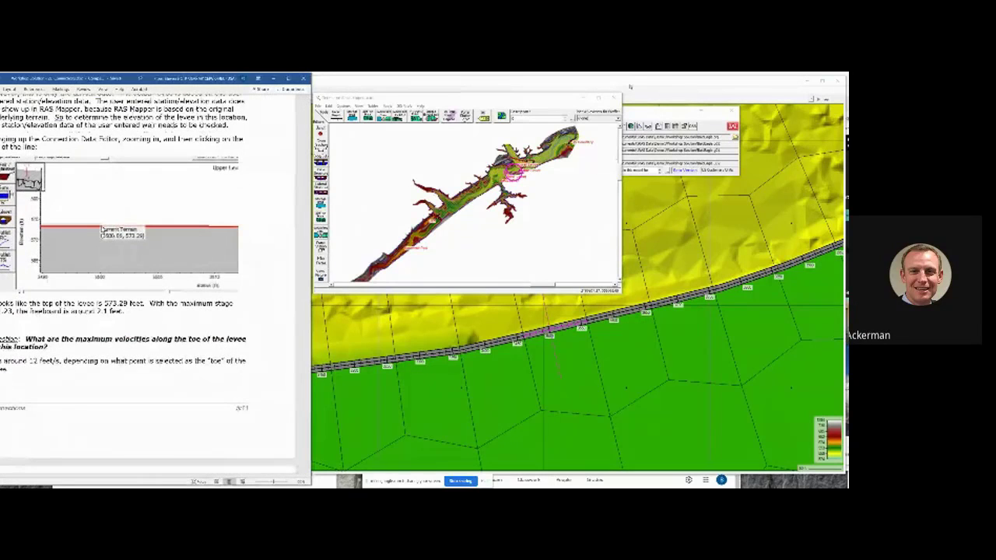
scroll(579, 366, down, 1)
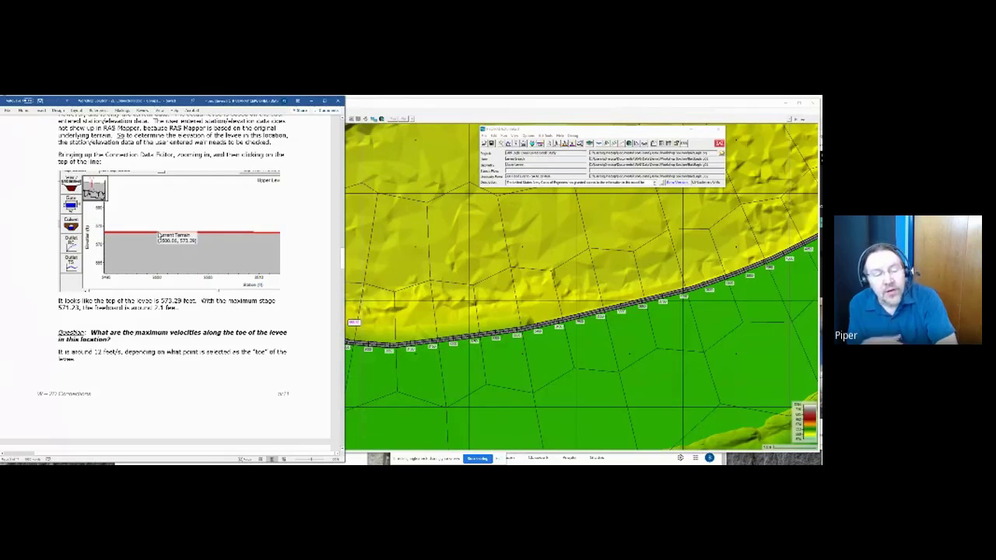
scroll(166, 280, down, 2)
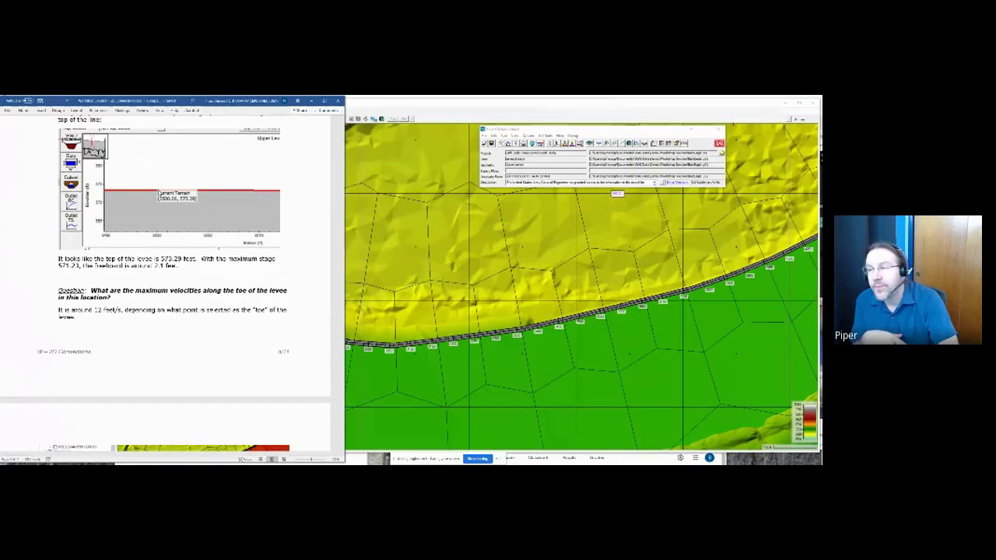
Step: Make Velocity the active result layer and pan below the levee to see the red toe band
click(705, 100)
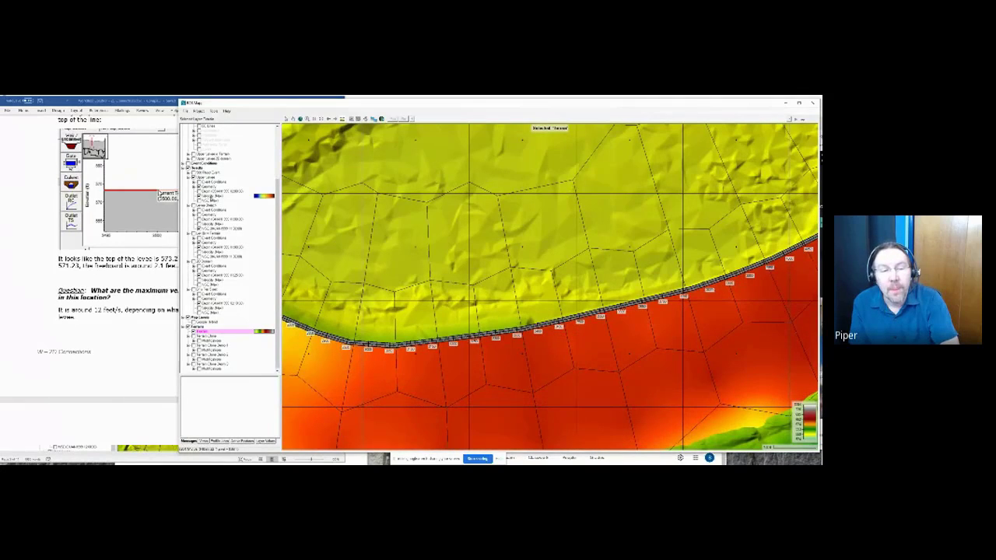
click(214, 195)
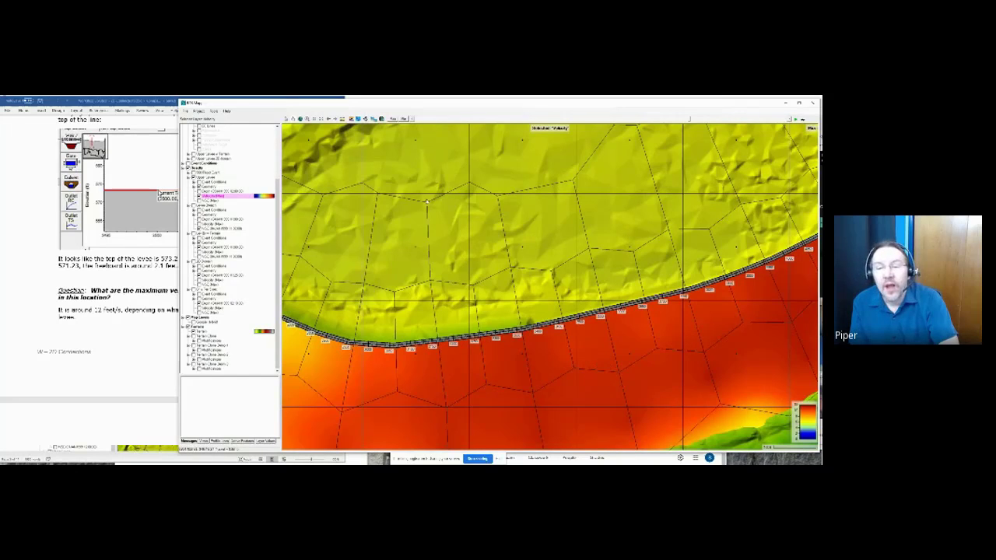
drag(568, 300, 564, 223)
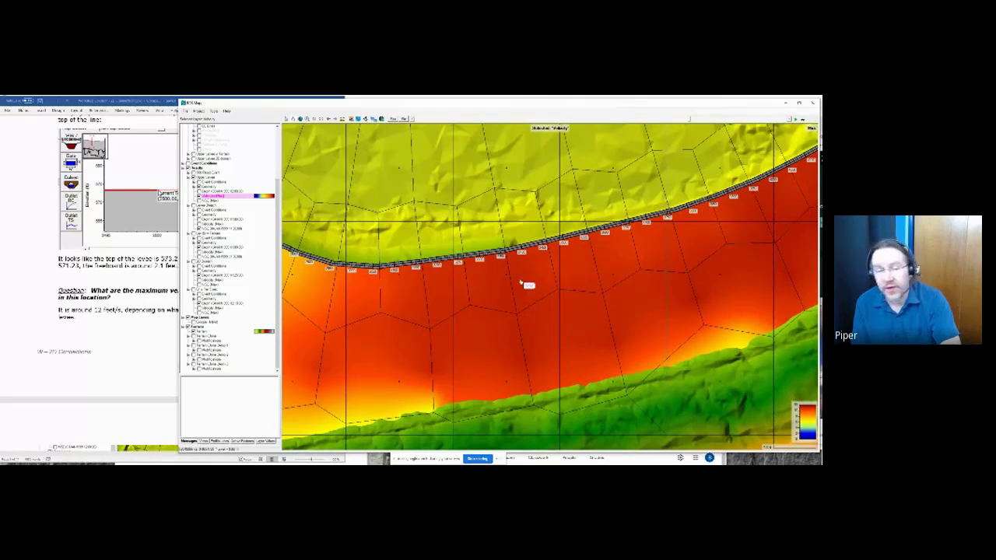
Step: Scroll the Word answers to the 'What changes could be made' question, then maximise RAS Mapper
click(160, 193)
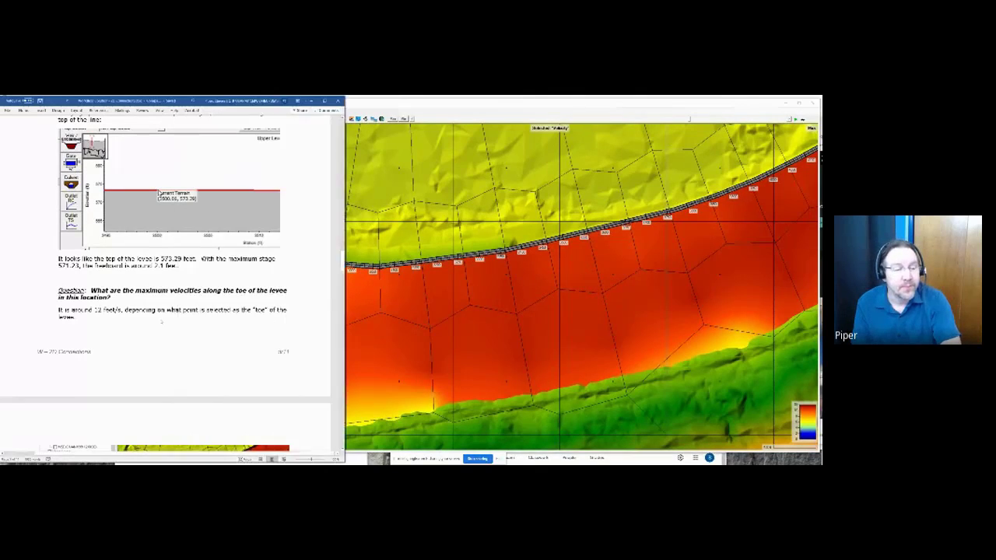
scroll(159, 272, down, 8)
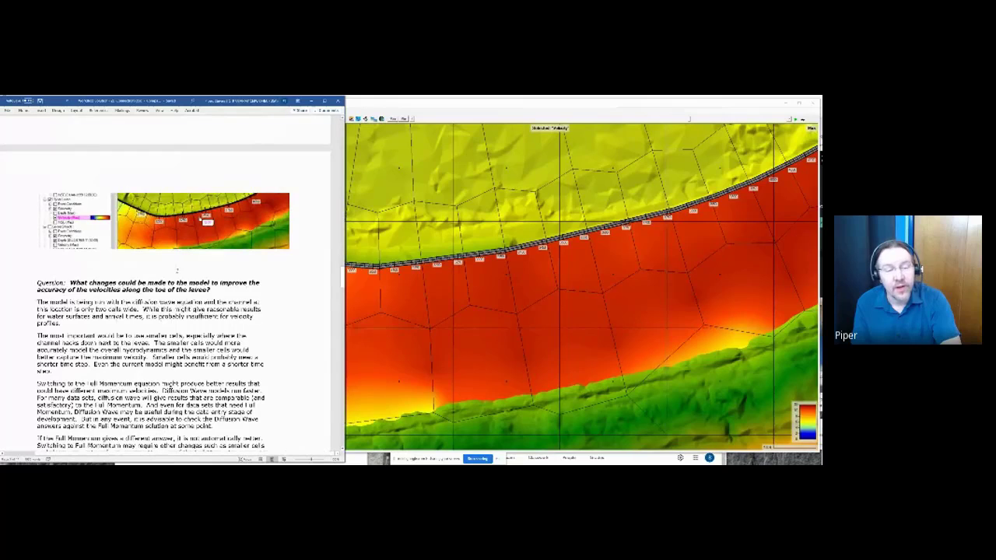
double_click(469, 104)
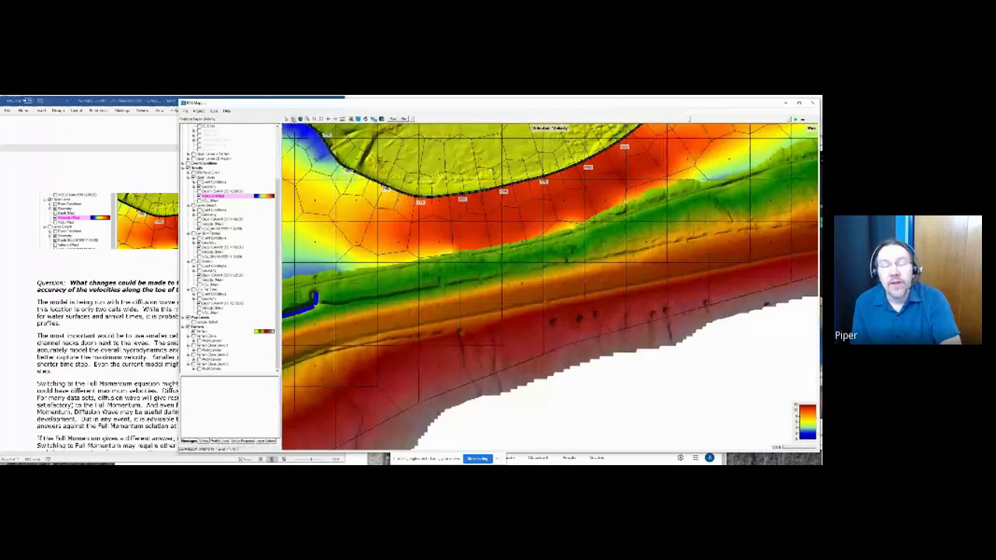
Step: Pan the velocity map to centre the whole levee bend and its red toe band
drag(342, 173, 470, 235)
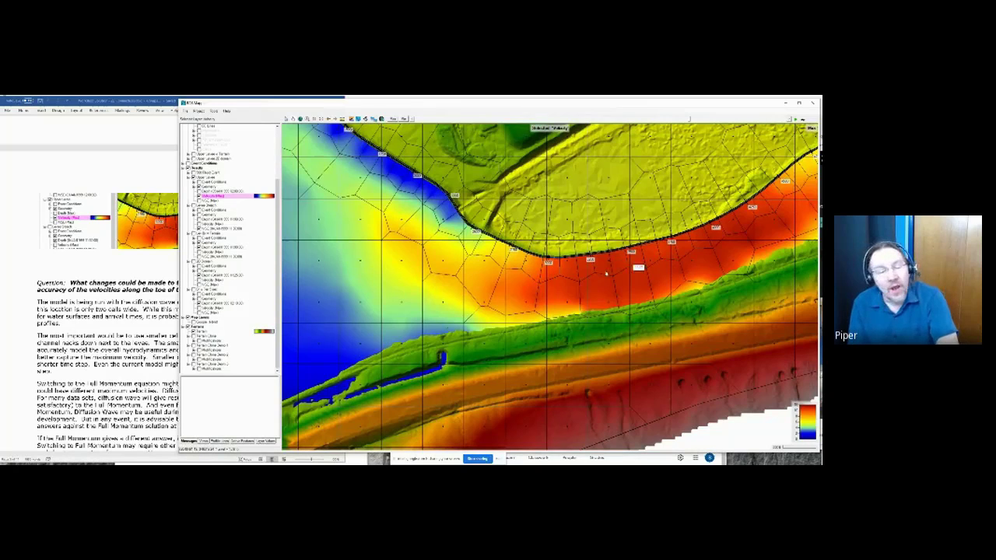
Step: Scroll the Word answers down to the Add the Levee Breach section, then bring RAS Mapper forward
key(alt+Tab)
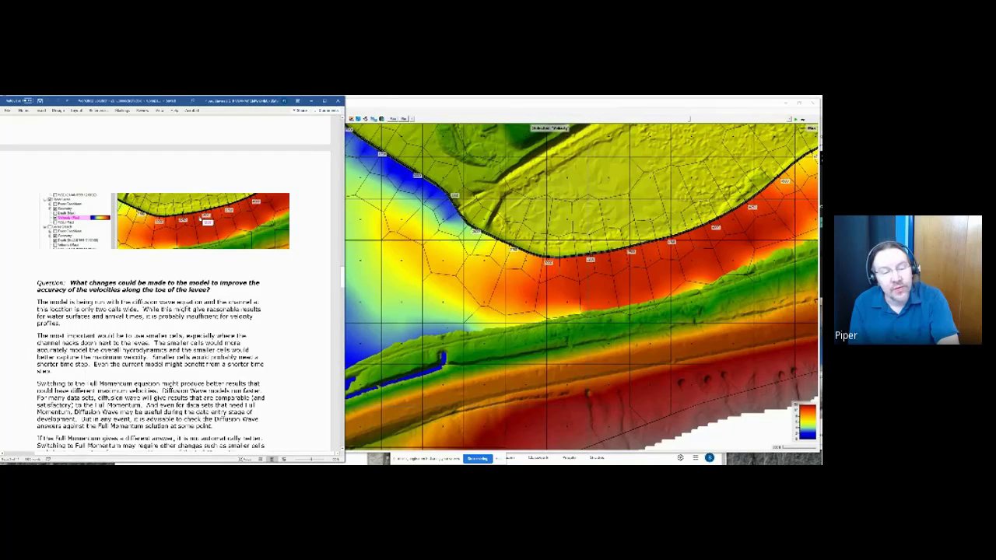
scroll(217, 347, down, 6)
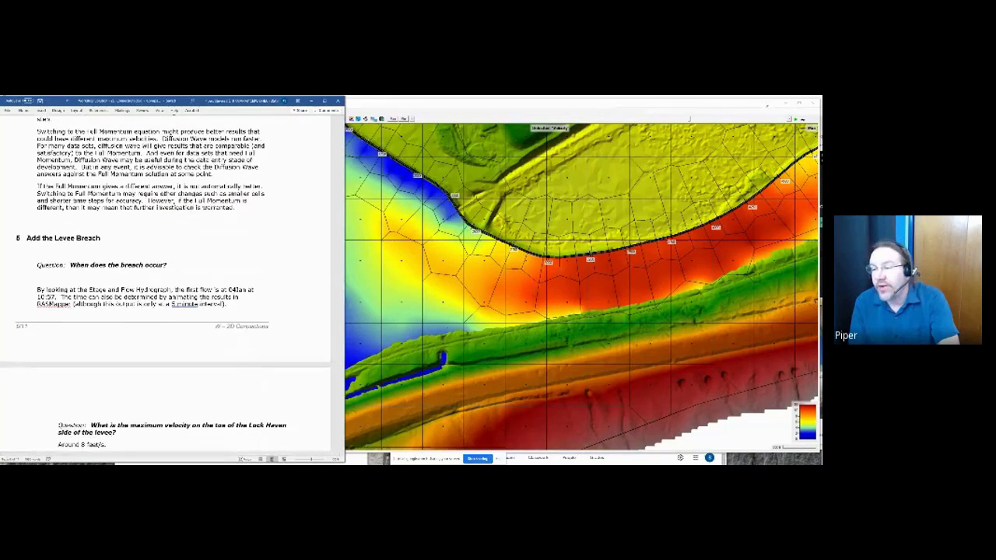
click(475, 110)
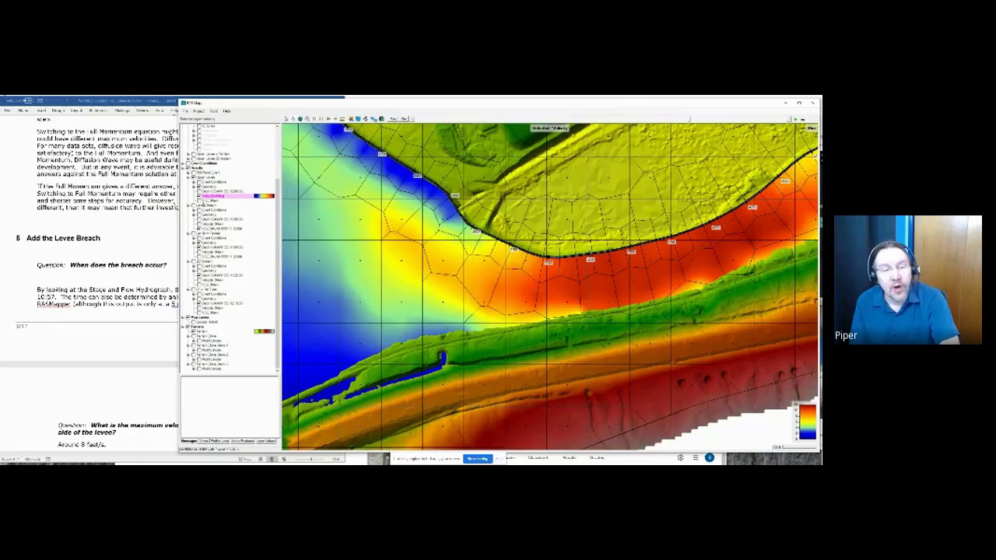
Step: Swap the map from velocity to the Depth results layer and bring up the HEC-RAS main window
key(space)
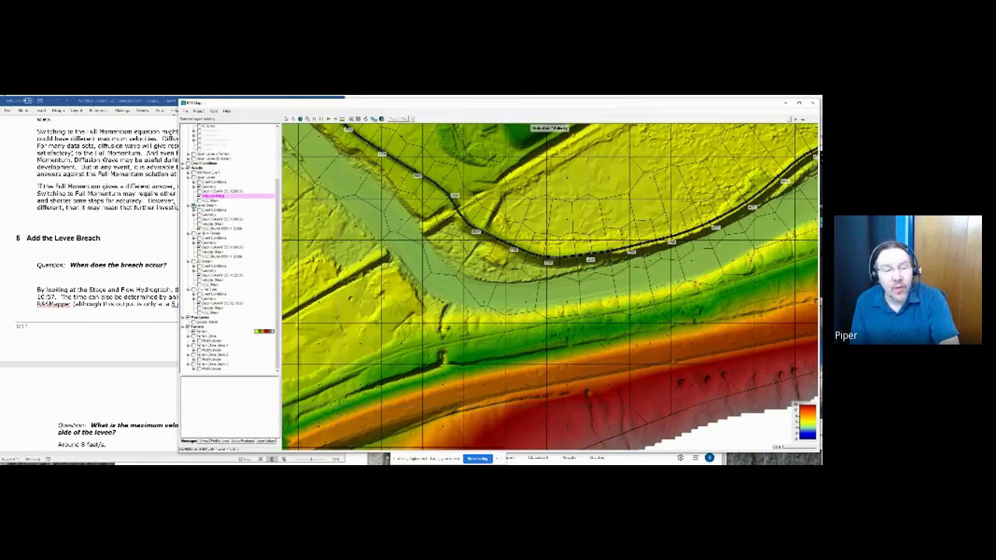
click(199, 232)
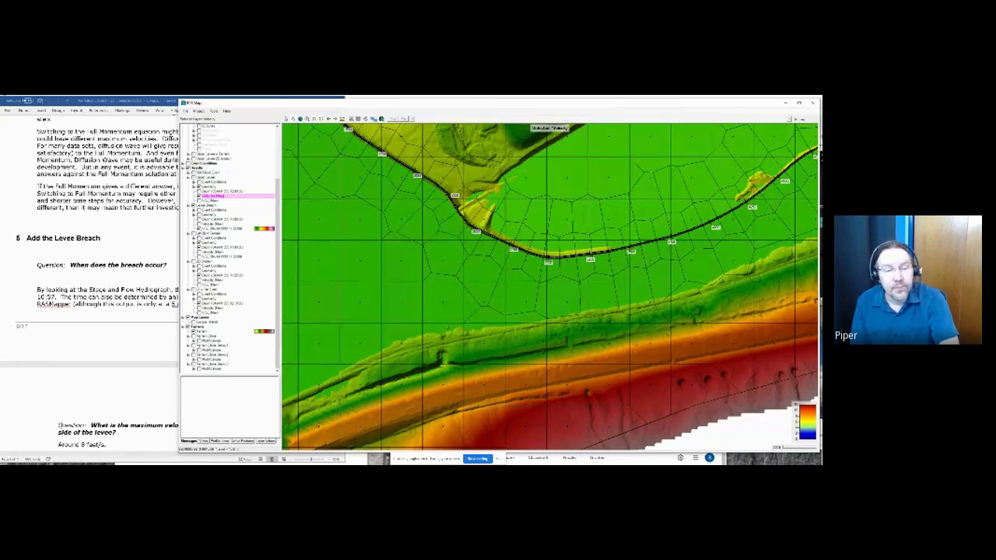
click(200, 221)
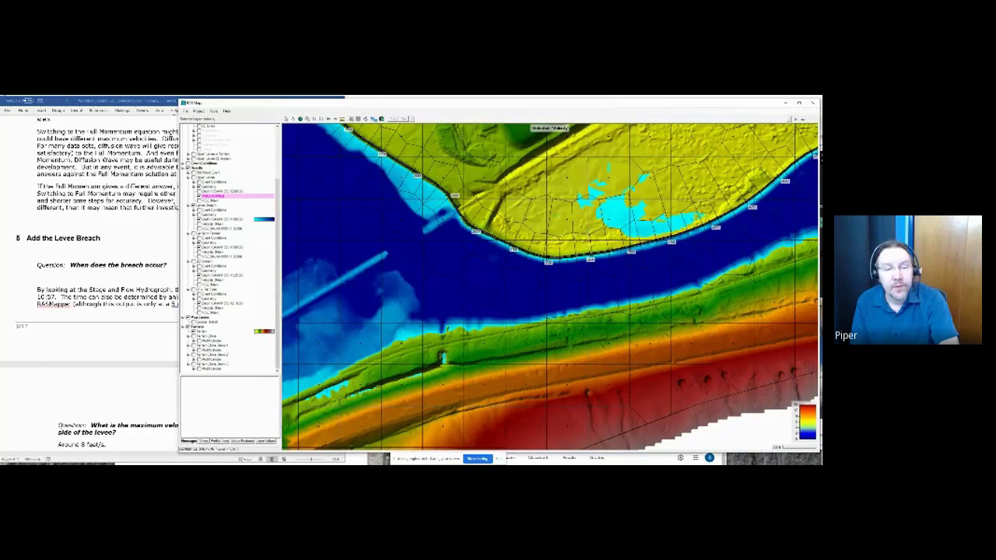
click(222, 219)
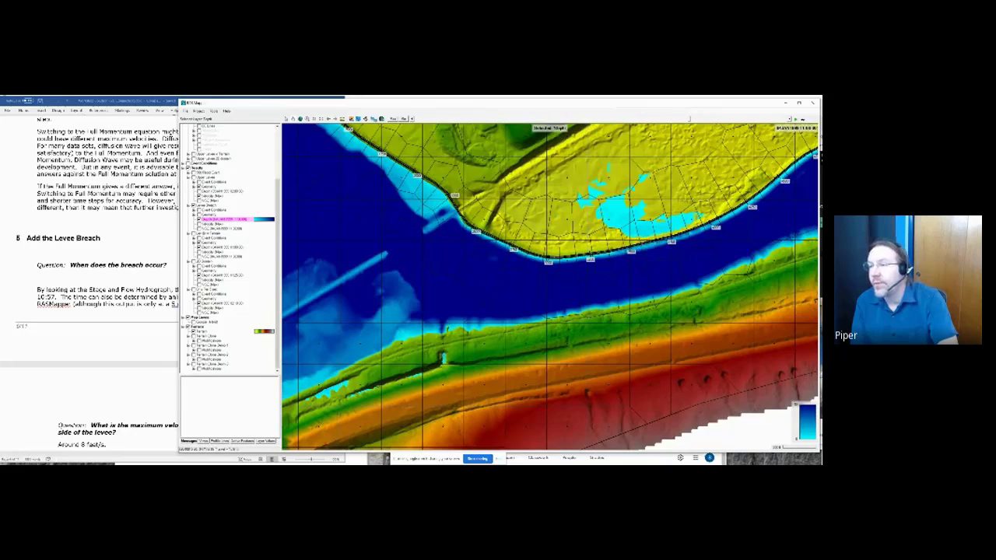
key(alt+Tab)
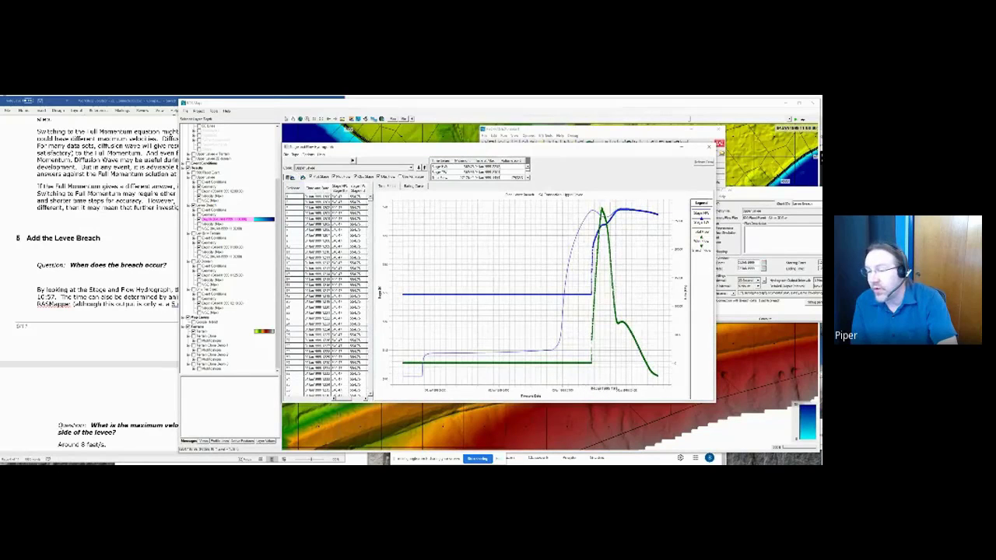
Step: Close the breach hydrograph, review the run's computation messages, then close that window
click(709, 146)
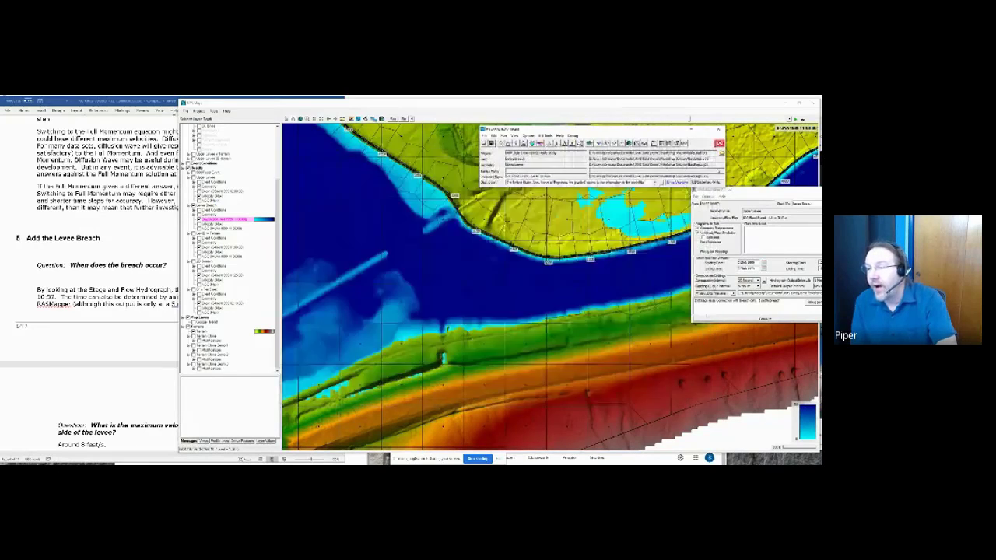
click(708, 196)
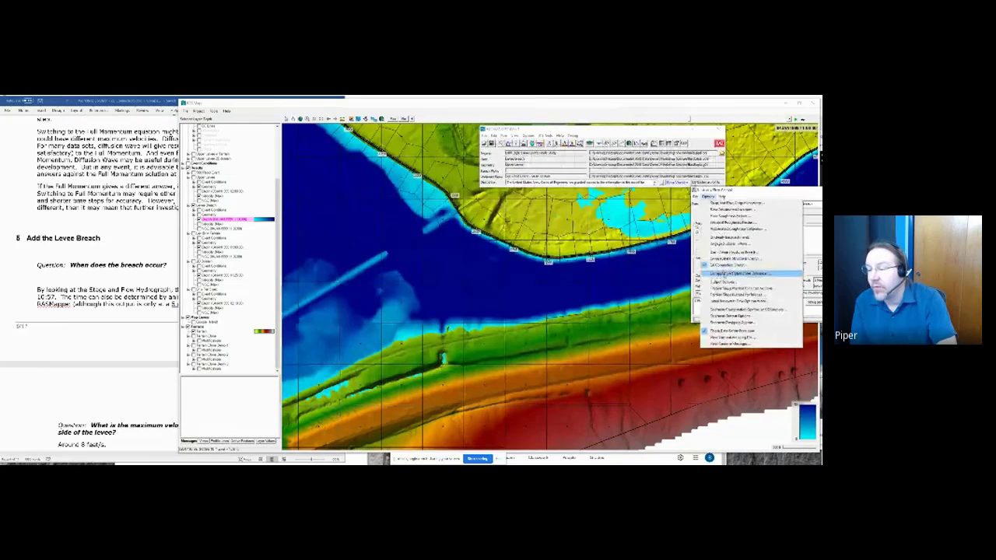
click(735, 332)
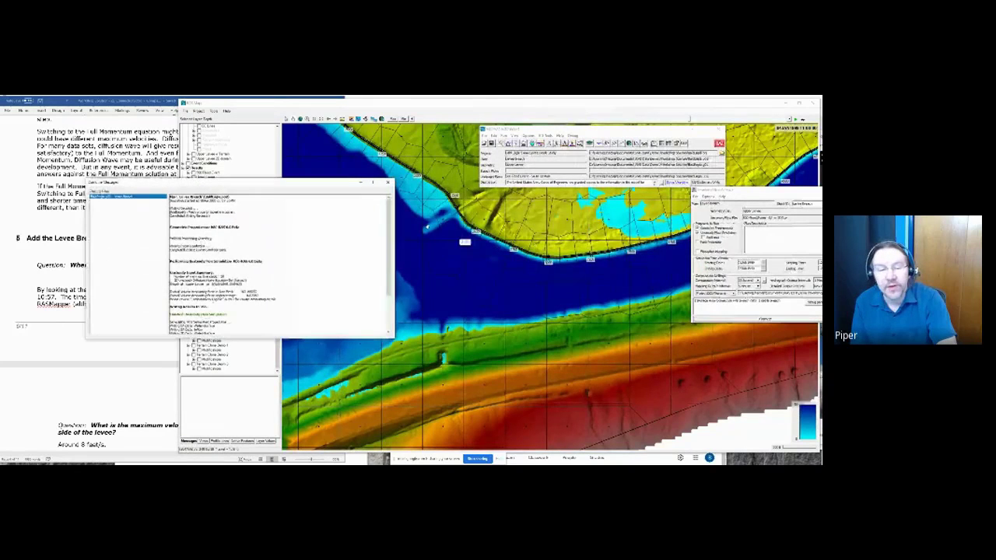
drag(234, 182, 600, 145)
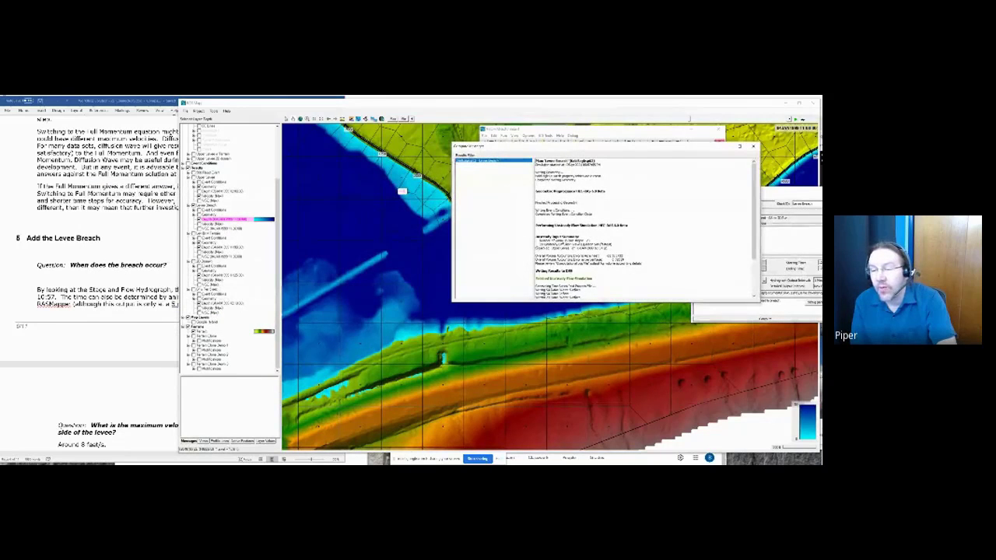
drag(534, 243, 628, 253)
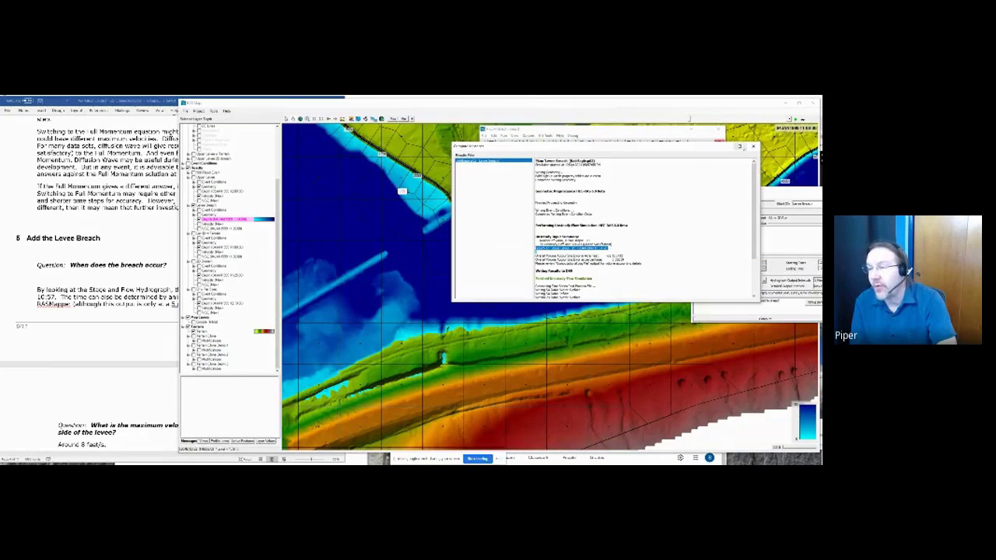
click(757, 148)
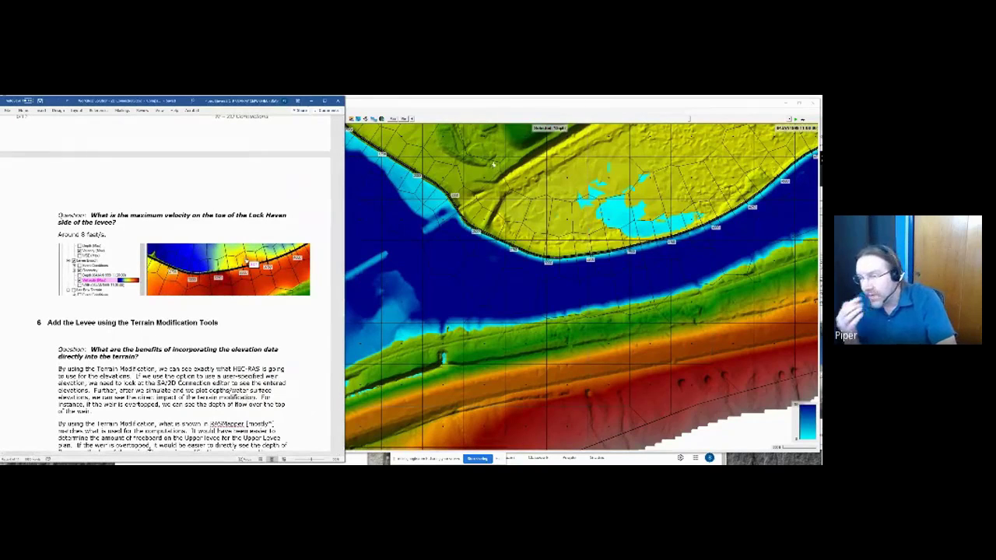
Step: Turn on the plan's results and display its Velocity dataset over the levee terrain
click(624, 106)
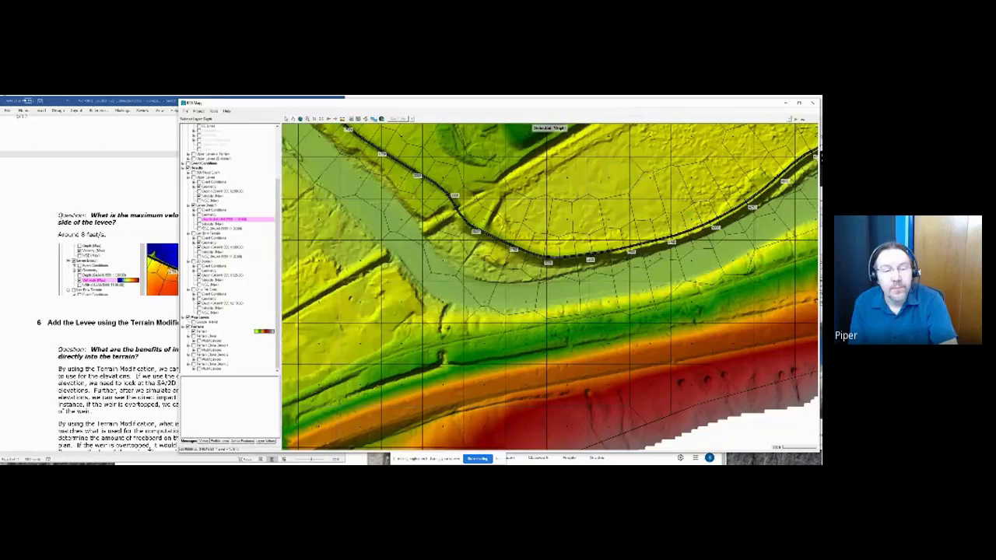
click(201, 224)
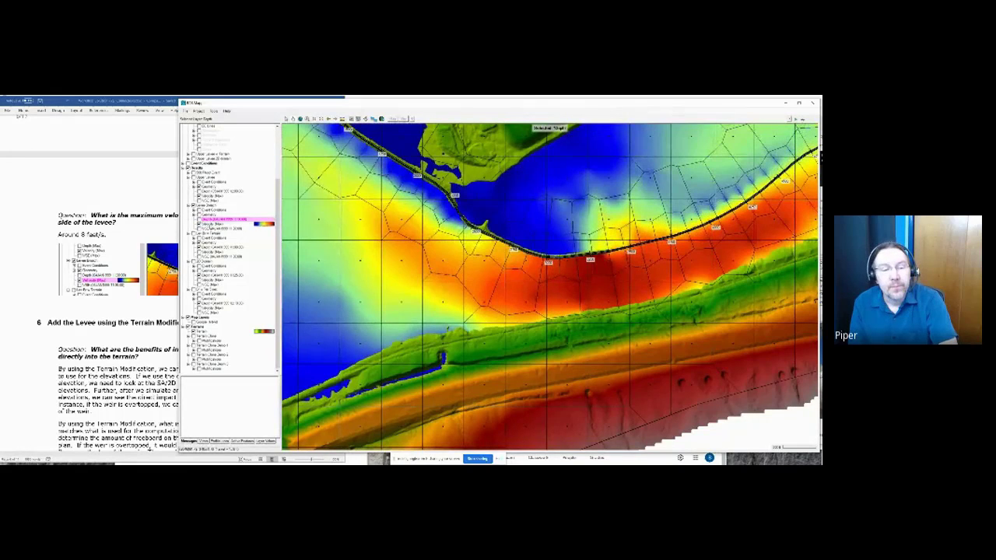
click(214, 225)
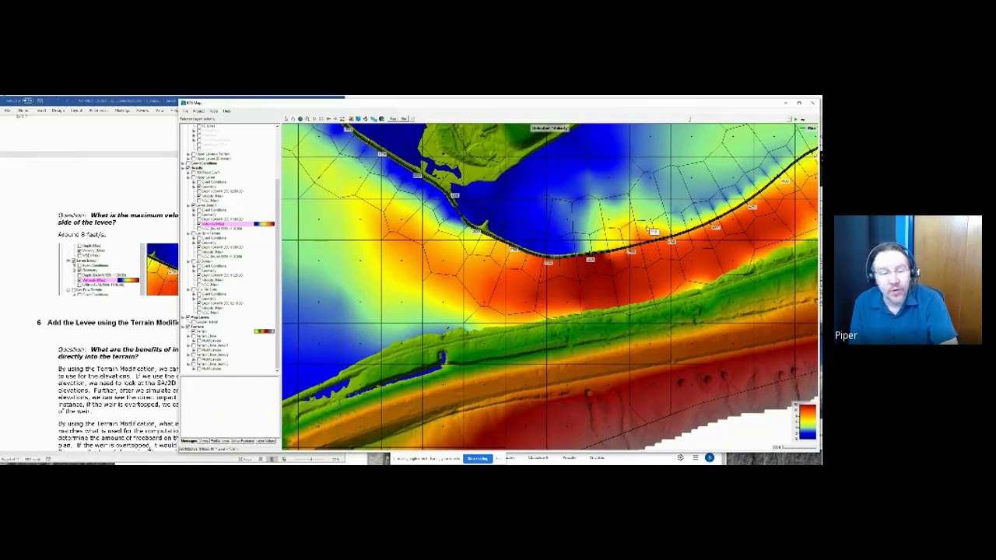
key(alt+Tab)
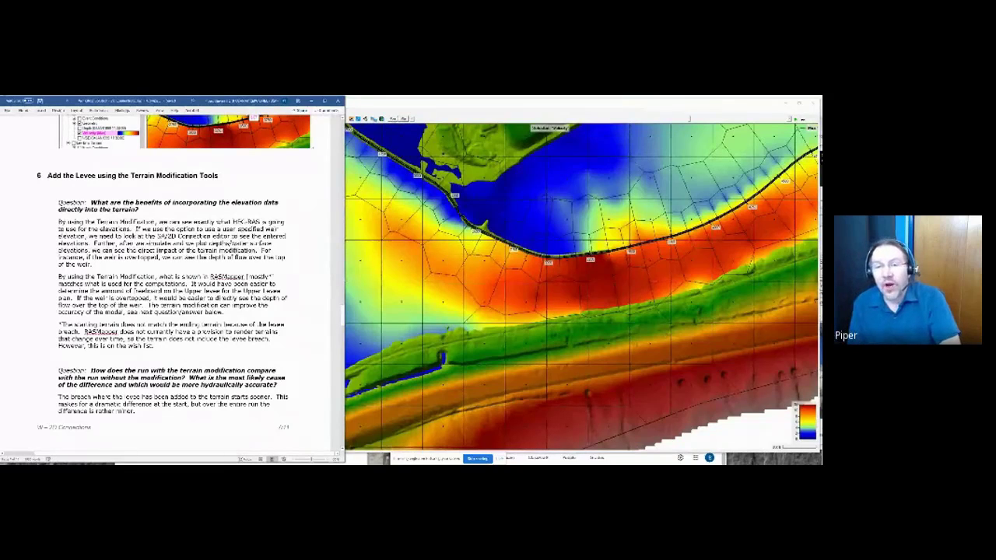
Step: Turn off the velocity results and show the other plan's Depth layer in their place
double_click(418, 109)
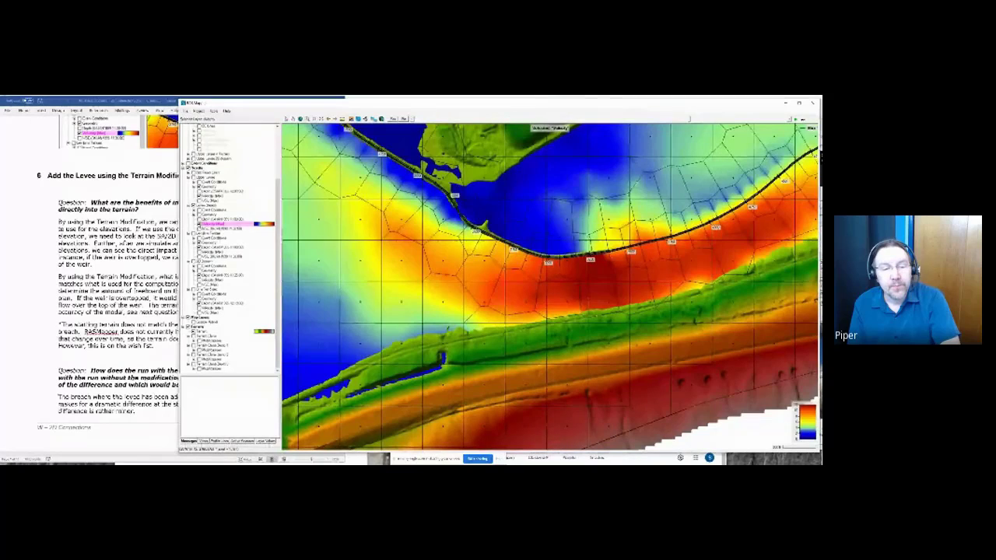
click(196, 223)
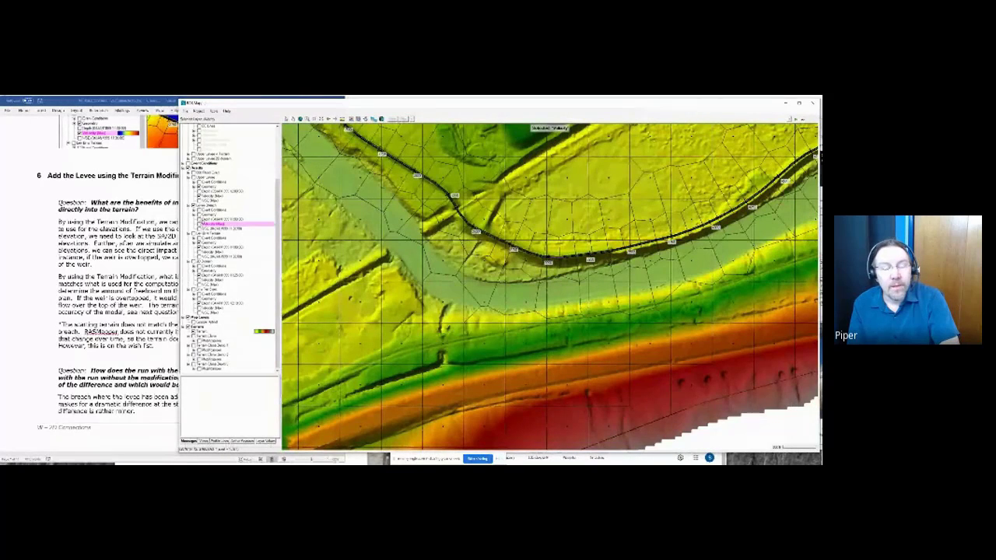
click(201, 222)
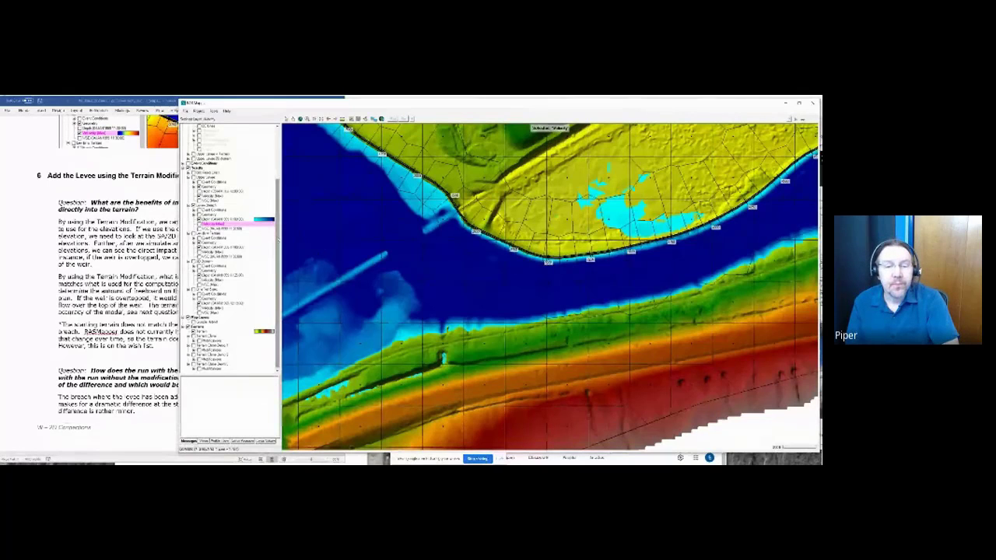
scroll(278, 234, up, 5)
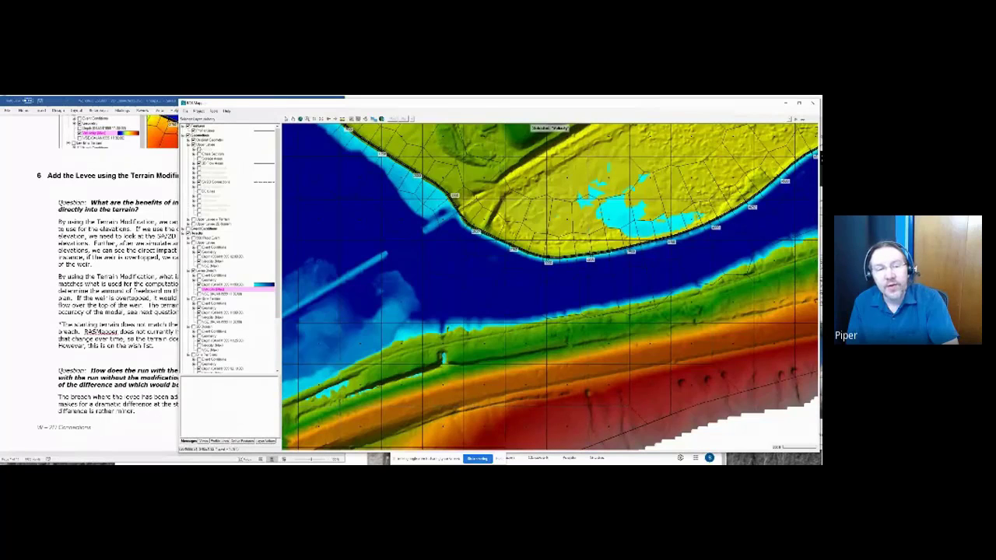
Step: Hide the floodplain mesh lines and display a different plan's Depth results
click(193, 146)
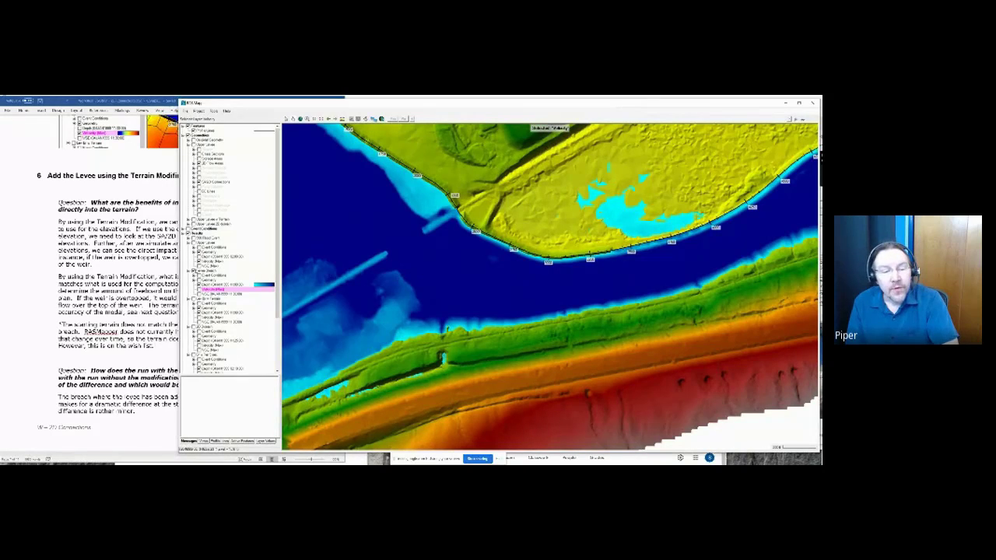
click(196, 271)
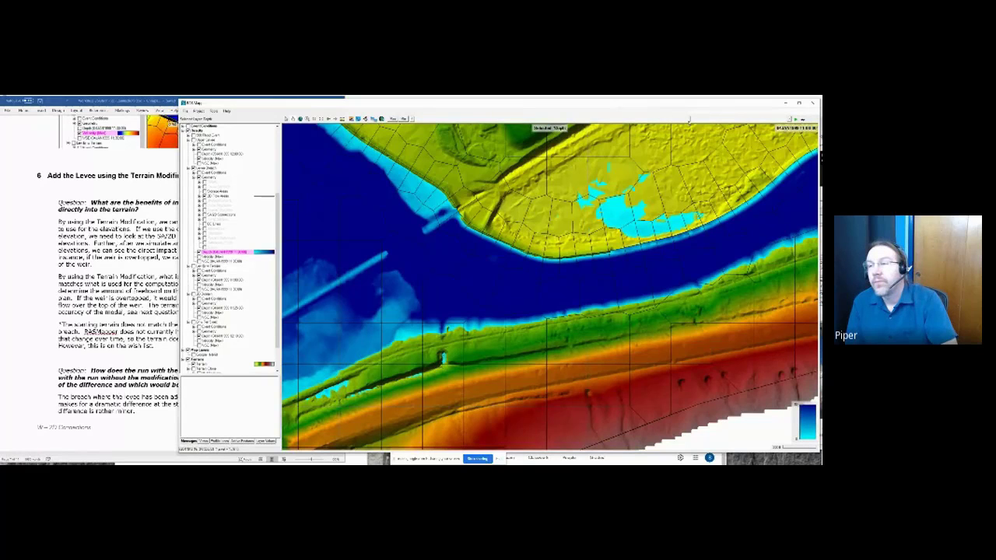
Step: Advance the time slider, re-show and activate the depth layer, then select SA/2D Connections
drag(701, 120, 710, 118)
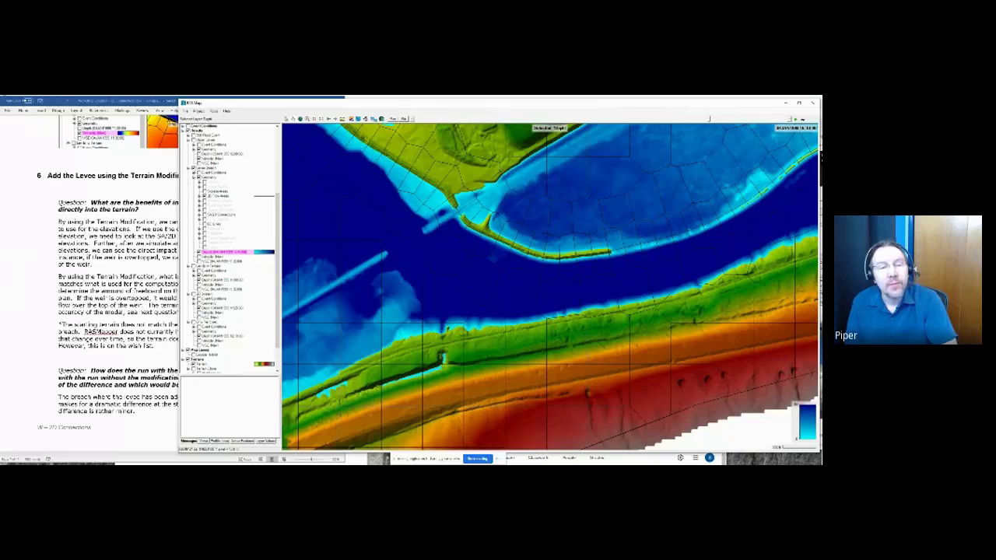
click(199, 252)
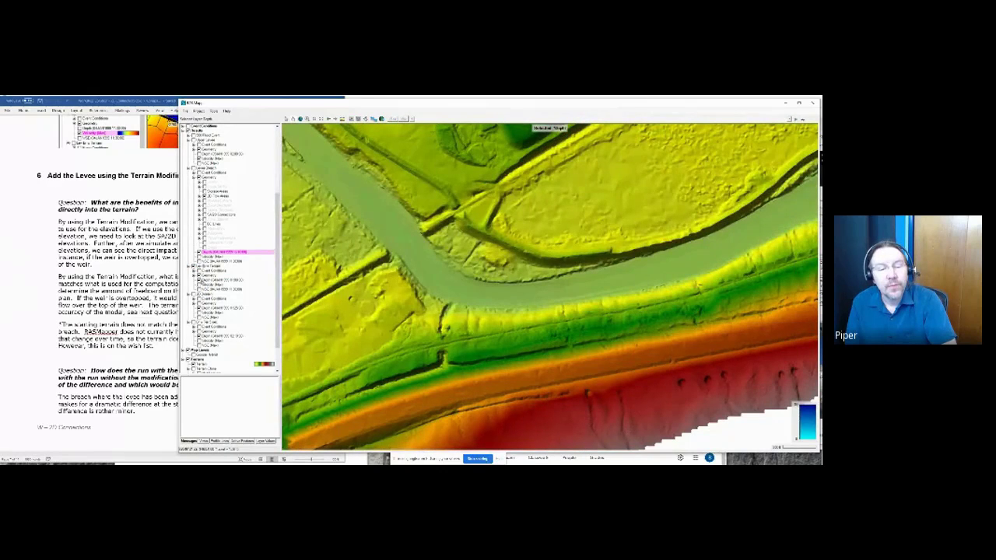
click(199, 279)
click(222, 280)
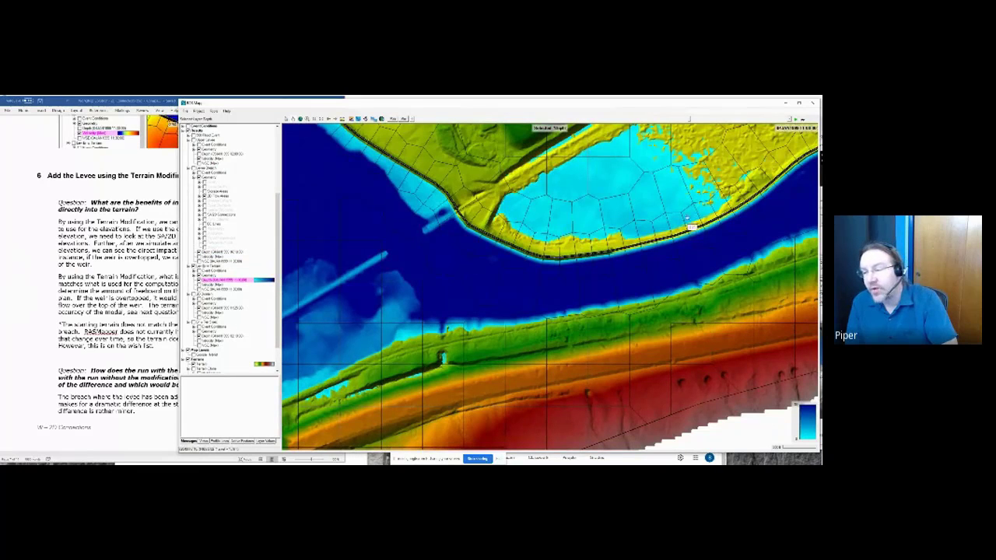
click(222, 211)
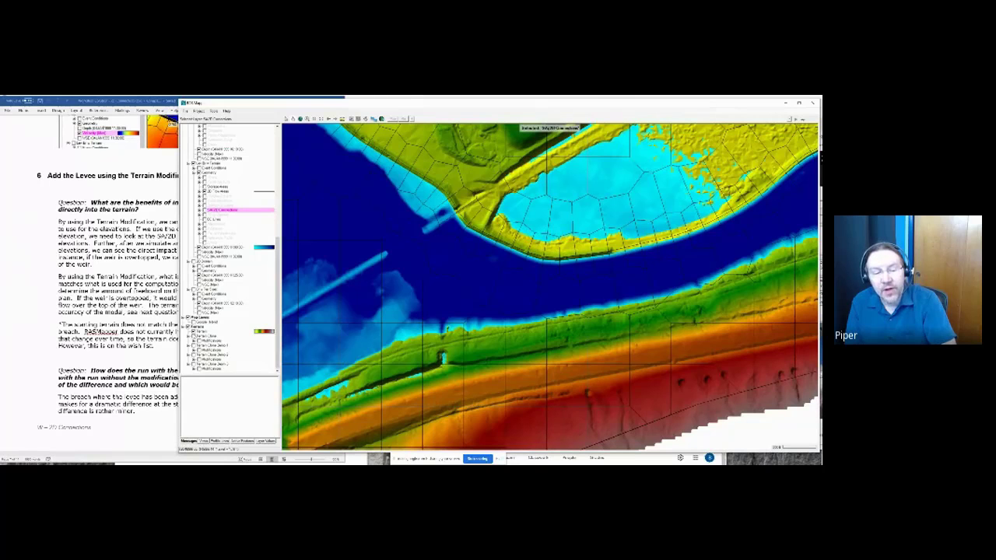
Step: Toggle the Terrain layer off and back on beneath the depth results
click(194, 331)
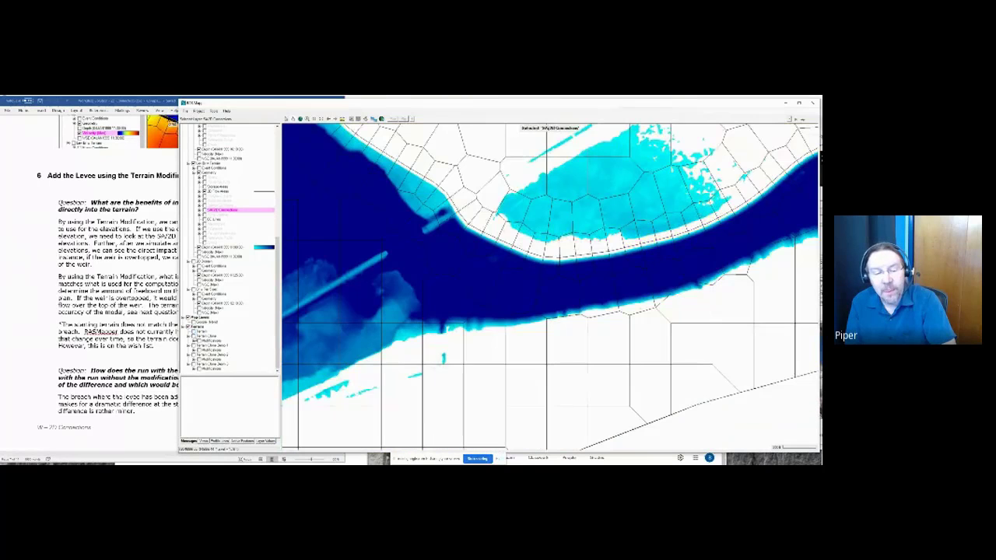
click(193, 332)
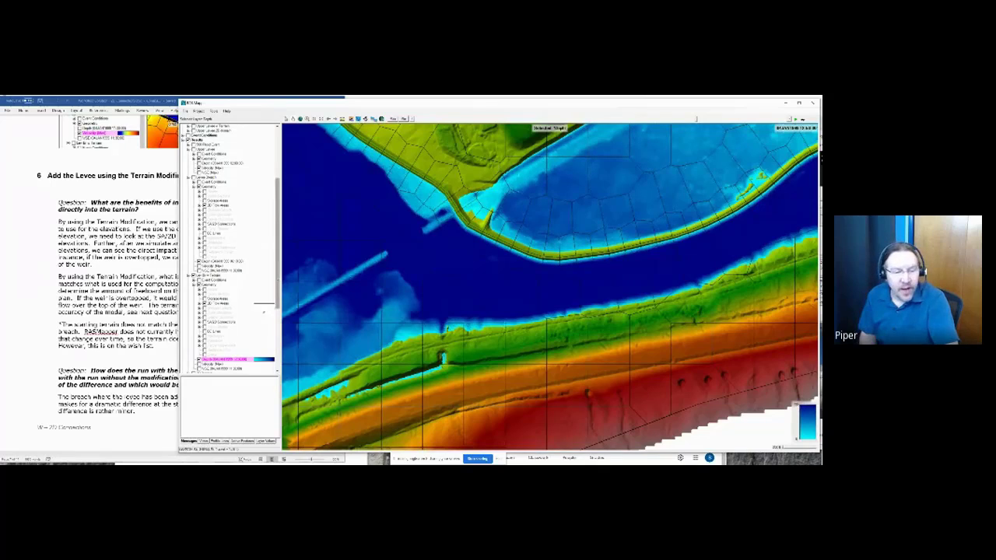
Step: In the depth layer's Layer Properties, enable the optional face overlay and point value labels
scroll(258, 312, down, 3)
scroll(258, 312, down, 3)
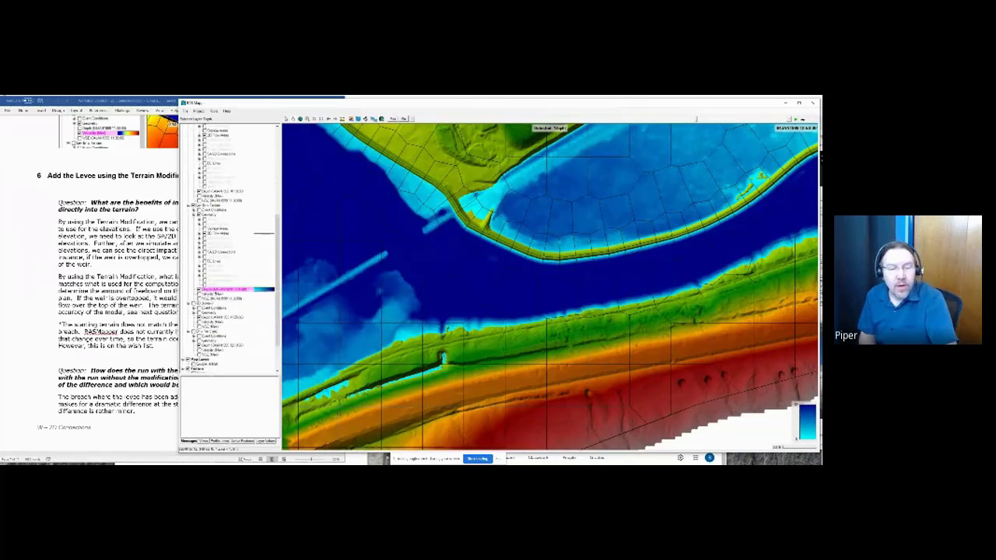
right_click(216, 290)
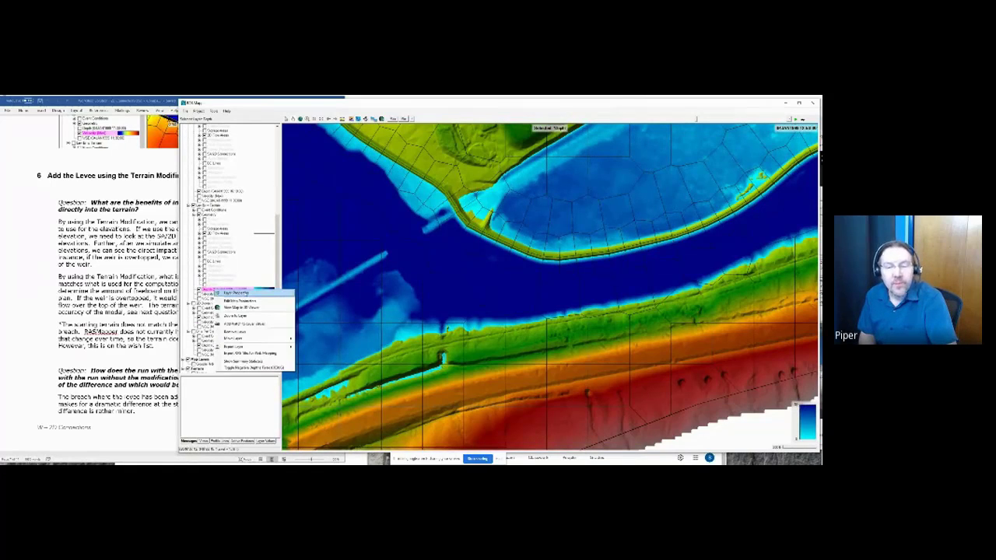
click(236, 293)
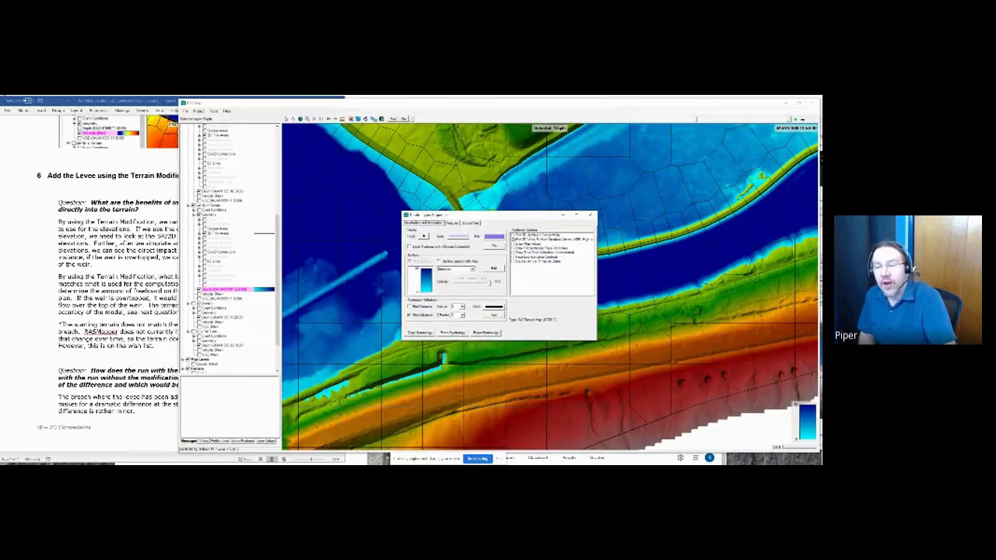
click(513, 235)
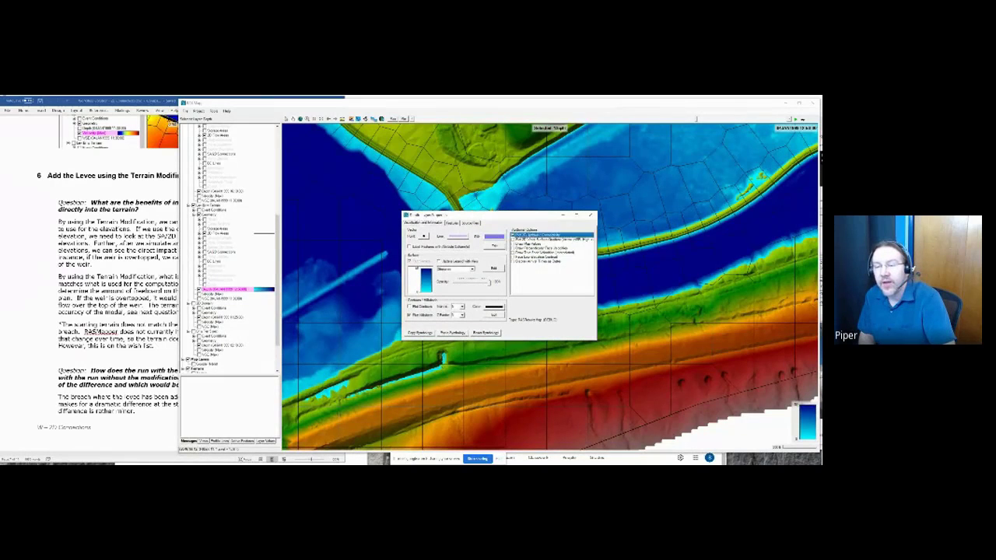
drag(526, 215, 471, 216)
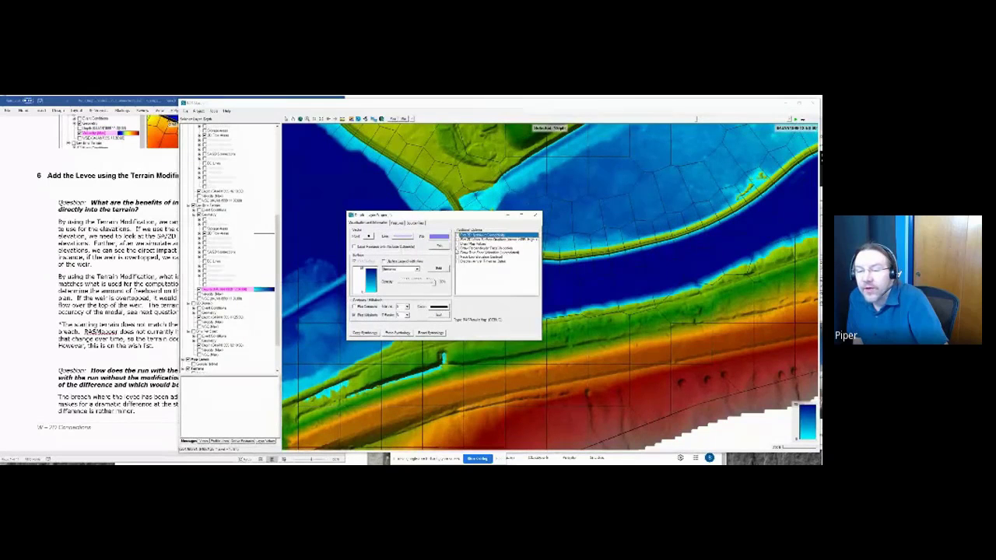
click(467, 248)
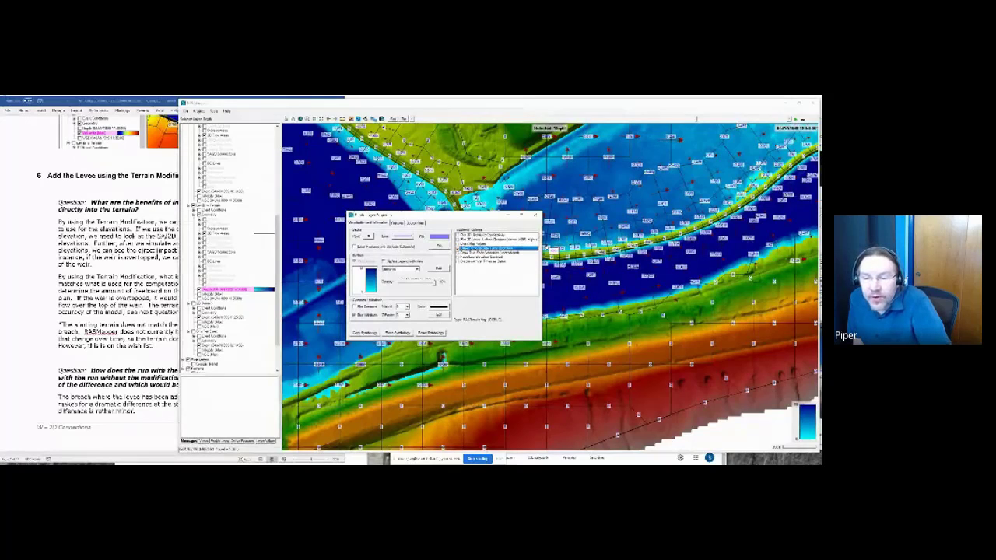
Step: Apply the overlays, zoom in on the levee stretch, and bring up the results layer's options
click(536, 215)
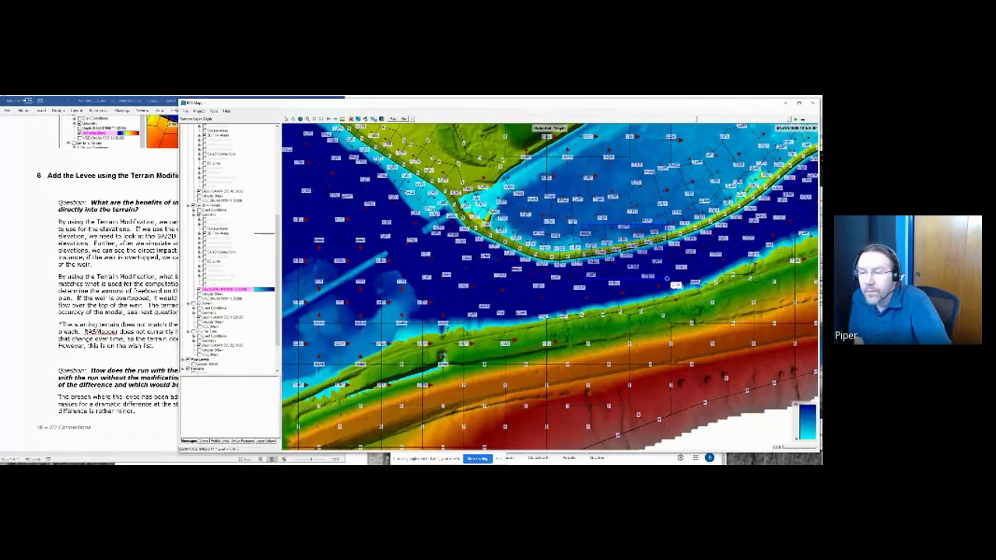
scroll(675, 286, up, 3)
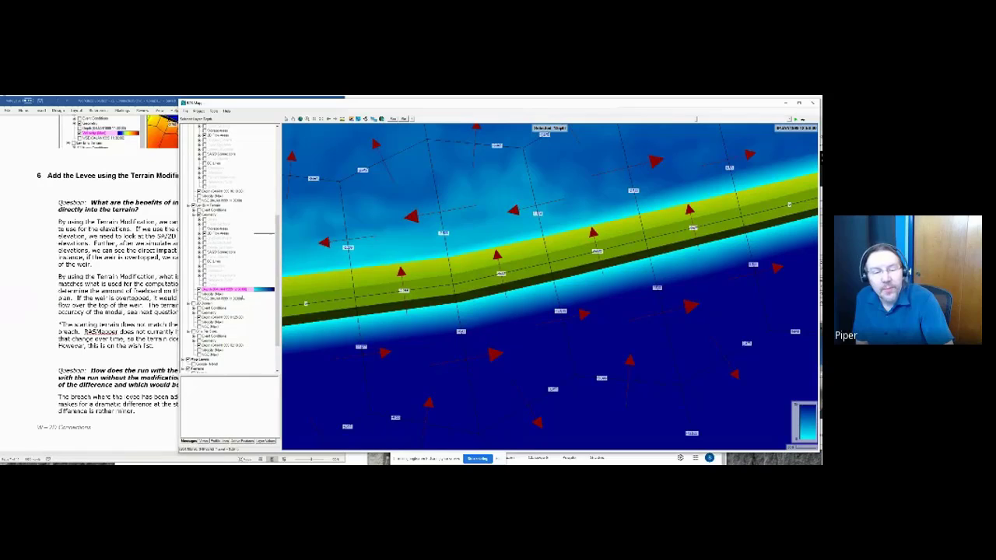
right_click(220, 290)
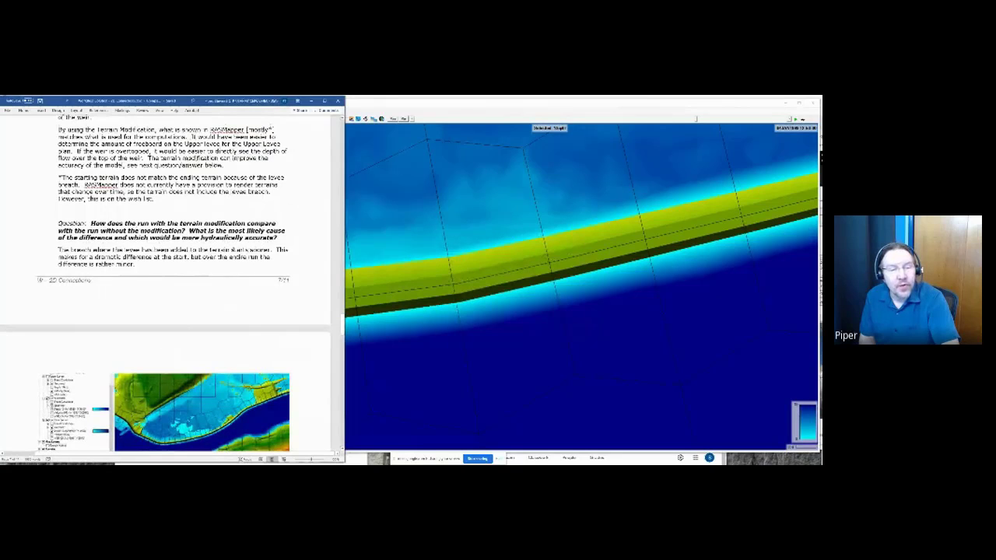
Step: Scroll Word to the levee terrain profile figure and restore the RAS Mapper window
scroll(165, 280, down, 5)
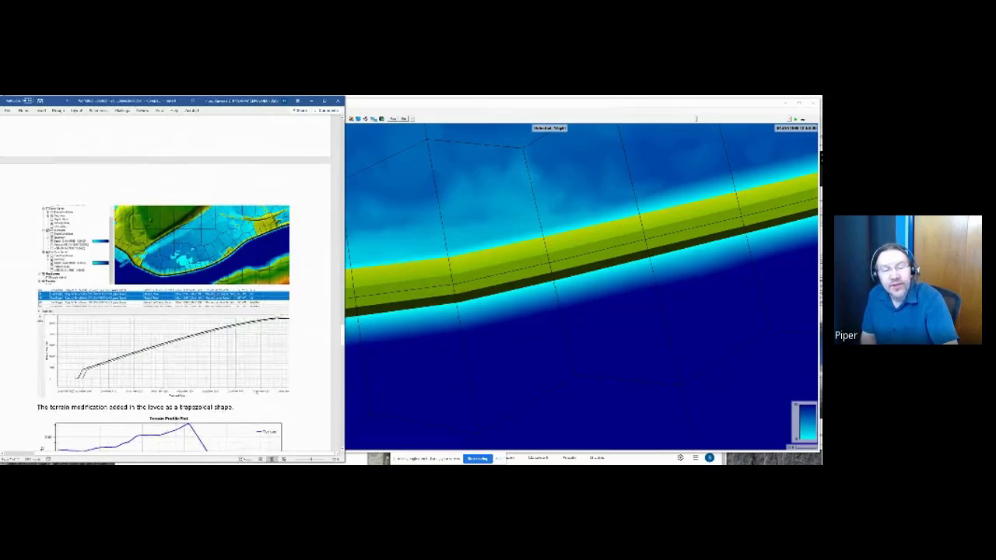
double_click(487, 107)
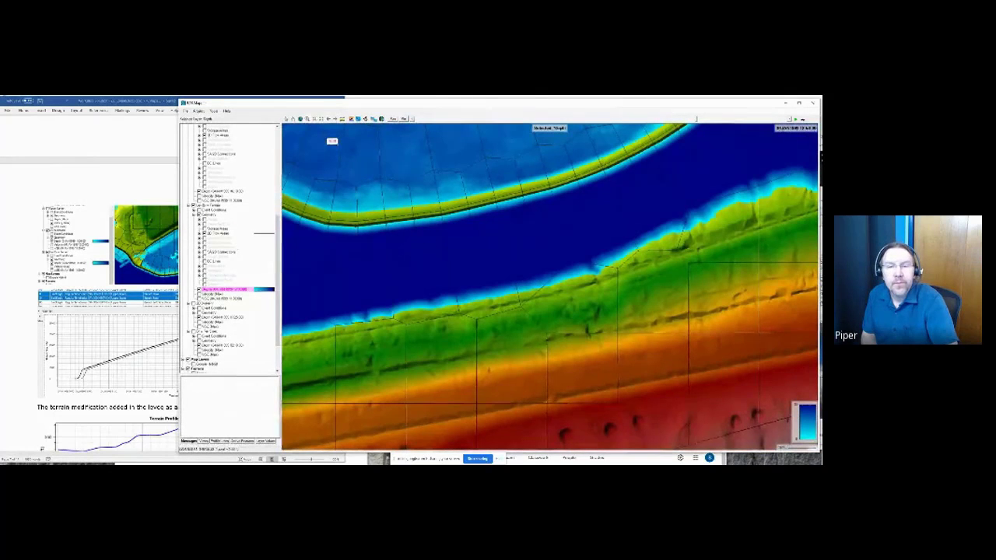
Step: Pan to the curved levee and display the other plan's Depth results
drag(335, 163, 458, 271)
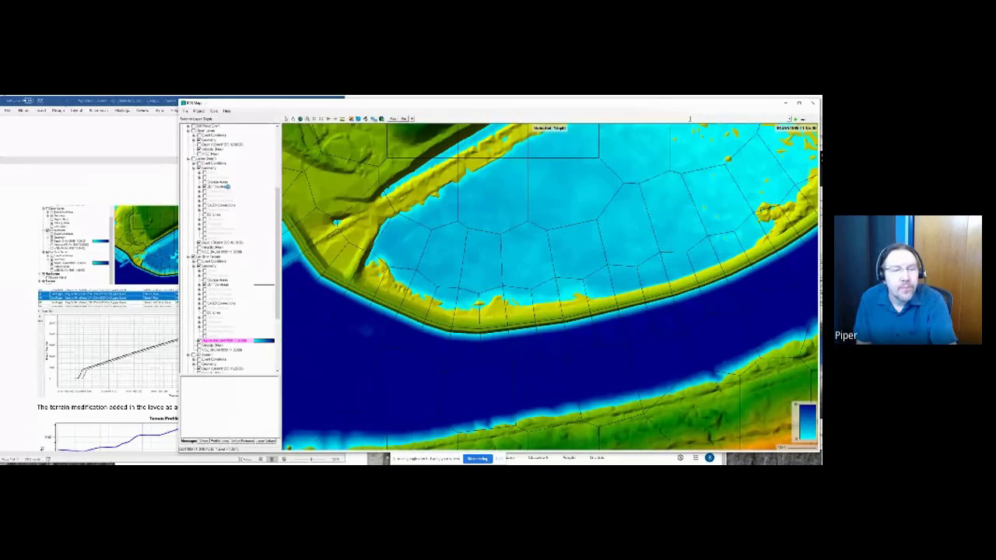
click(201, 129)
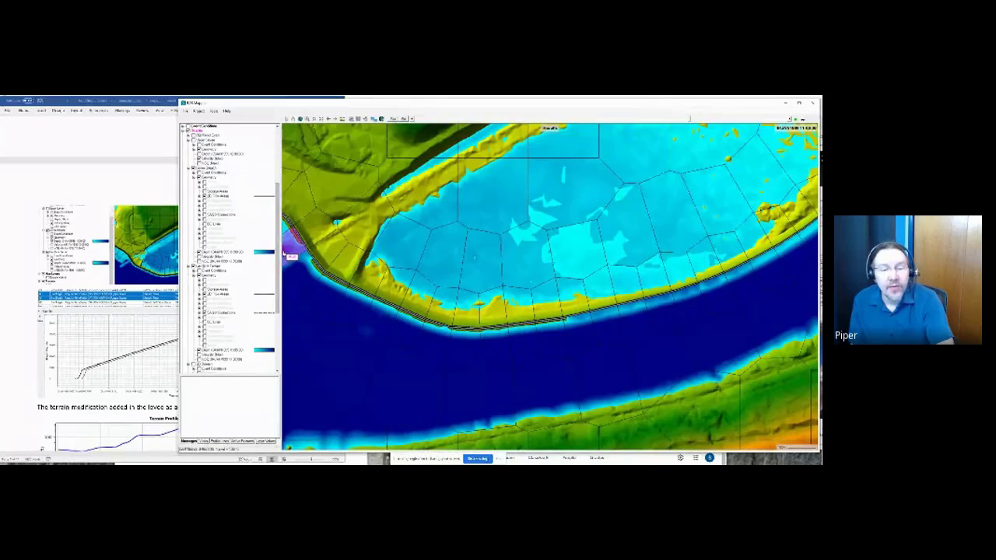
Step: Make the levee-modified terrain the queried layer, close the Terrain Profile Plot, and bring Word forward
scroll(230, 249, down, 5)
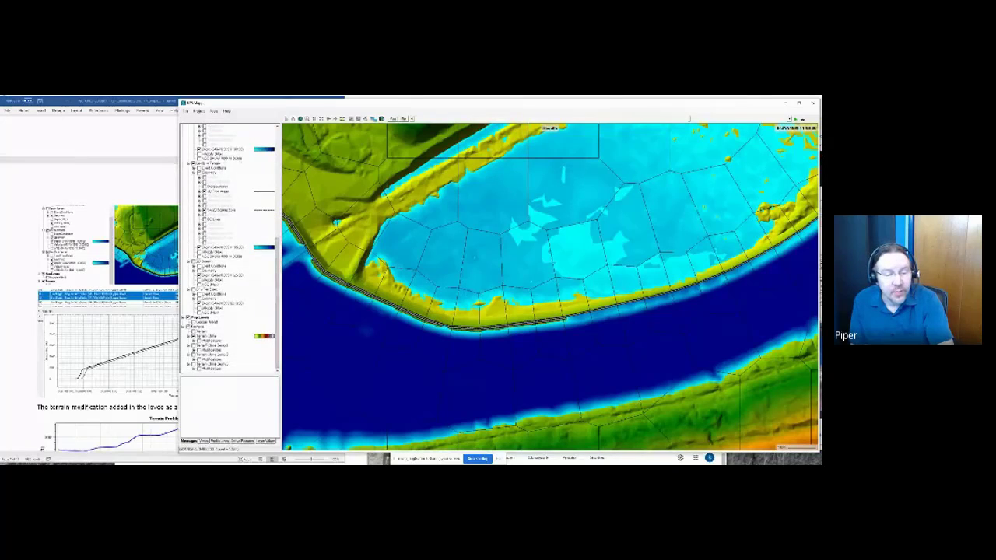
click(206, 340)
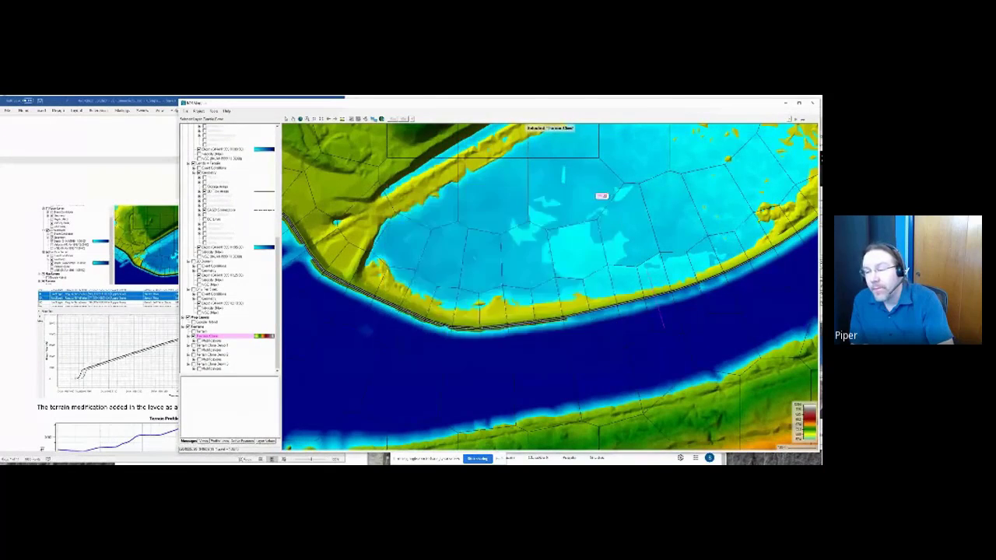
click(605, 193)
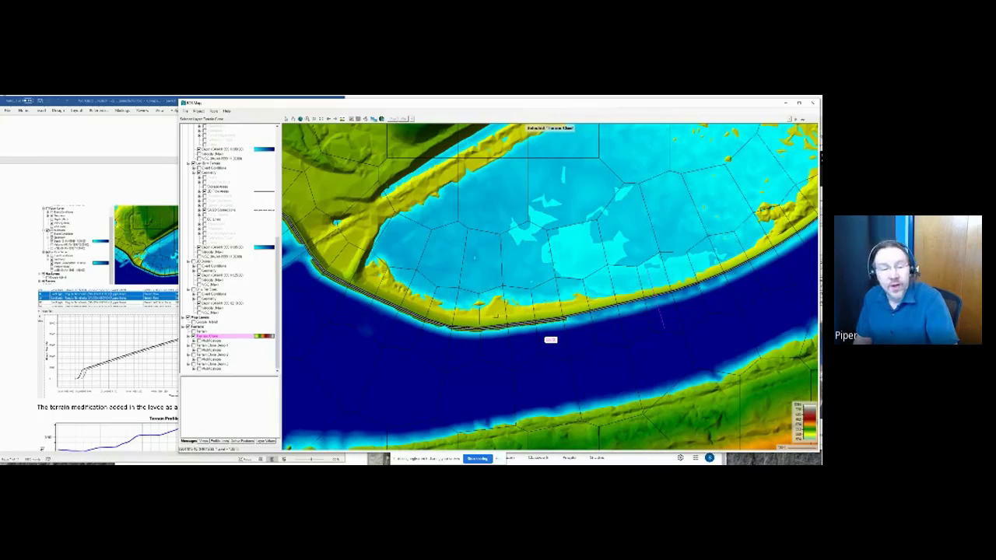
click(214, 276)
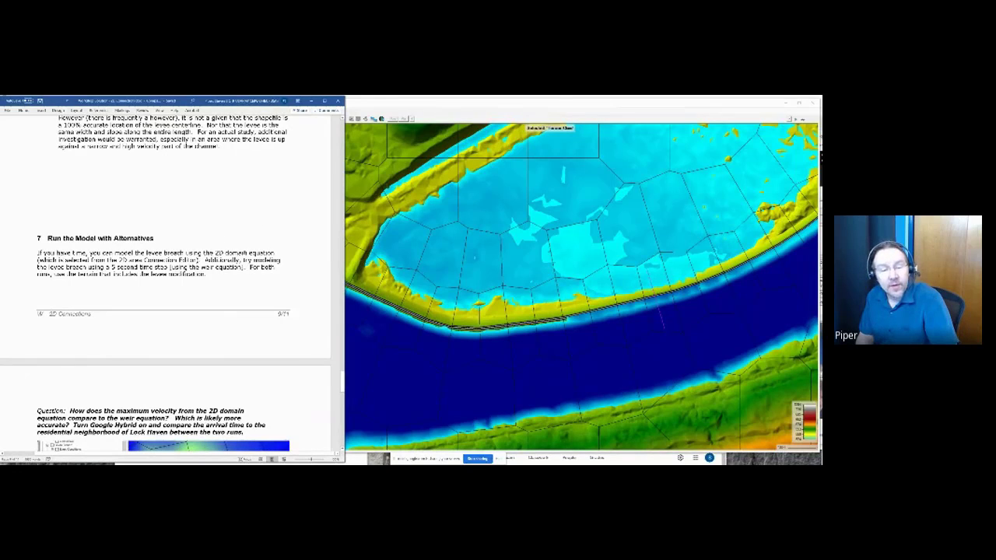
Step: Scroll Word to section 7's 2D-versus-weir breach velocity question, then switch windows
scroll(245, 255, down, 2)
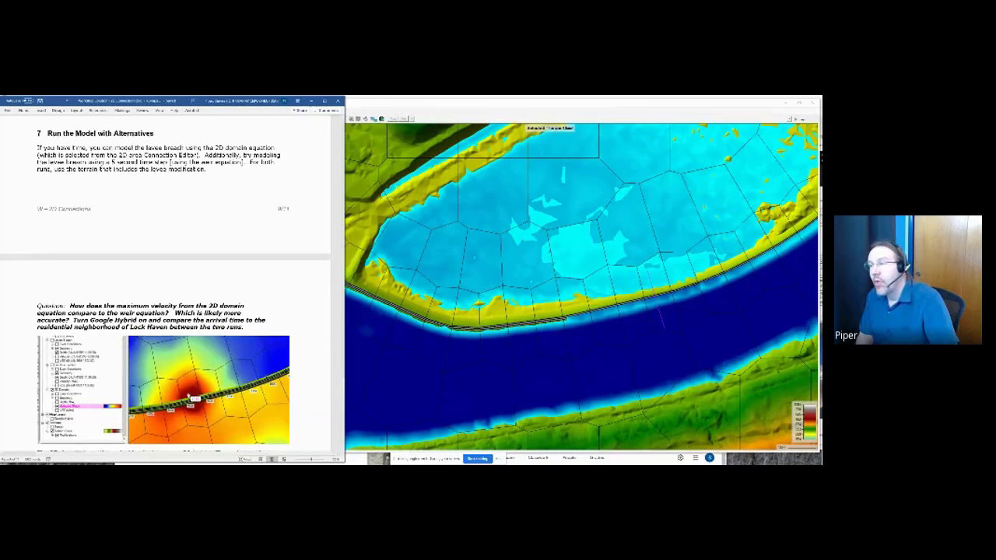
key(alt+Tab)
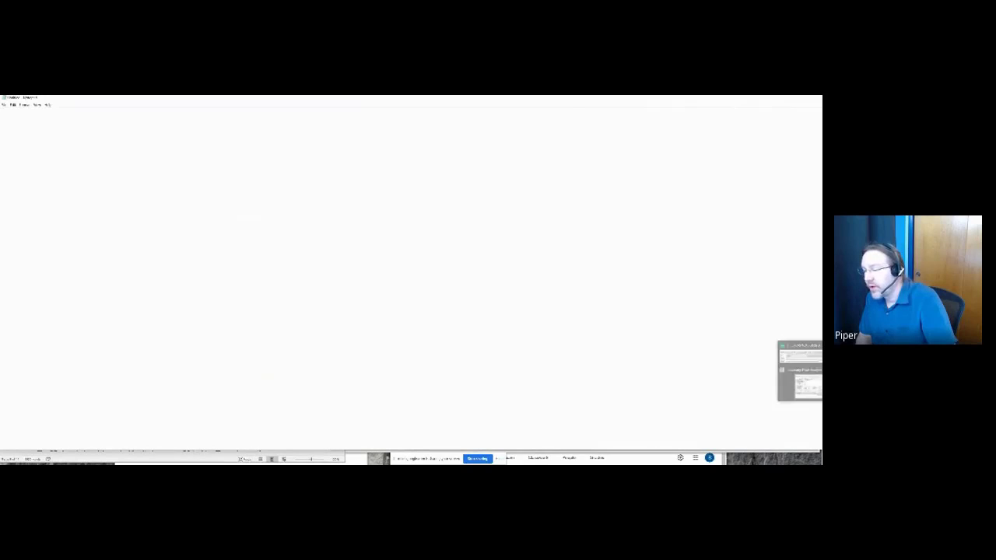
Step: Load a different plan through File > Open Plan in Unsteady Flow Analysis
key(alt+Tab)
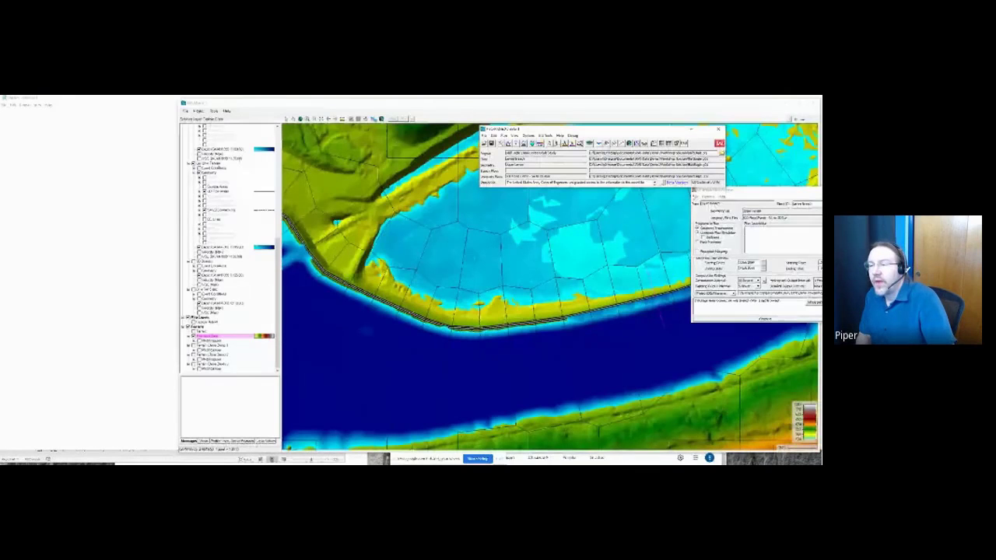
click(694, 196)
click(710, 209)
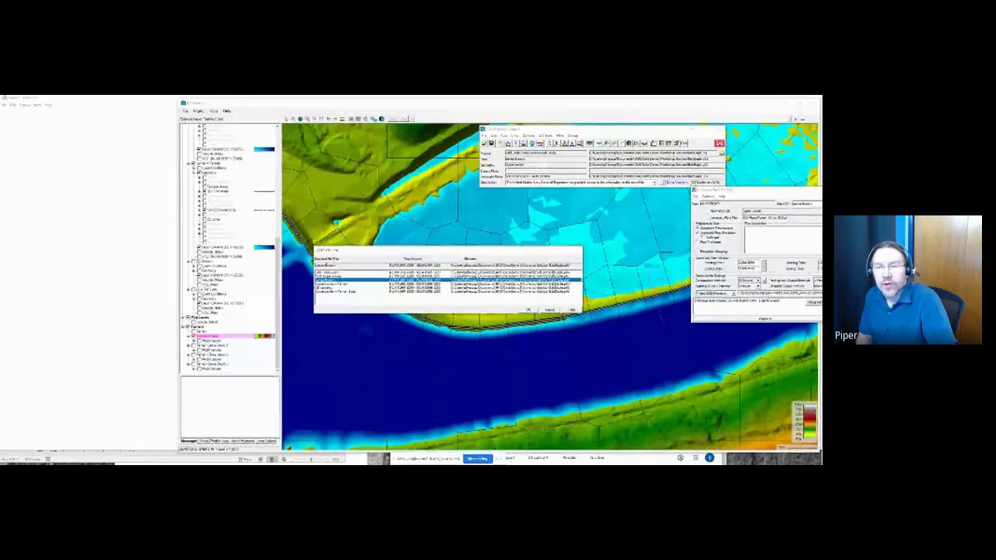
key(Return)
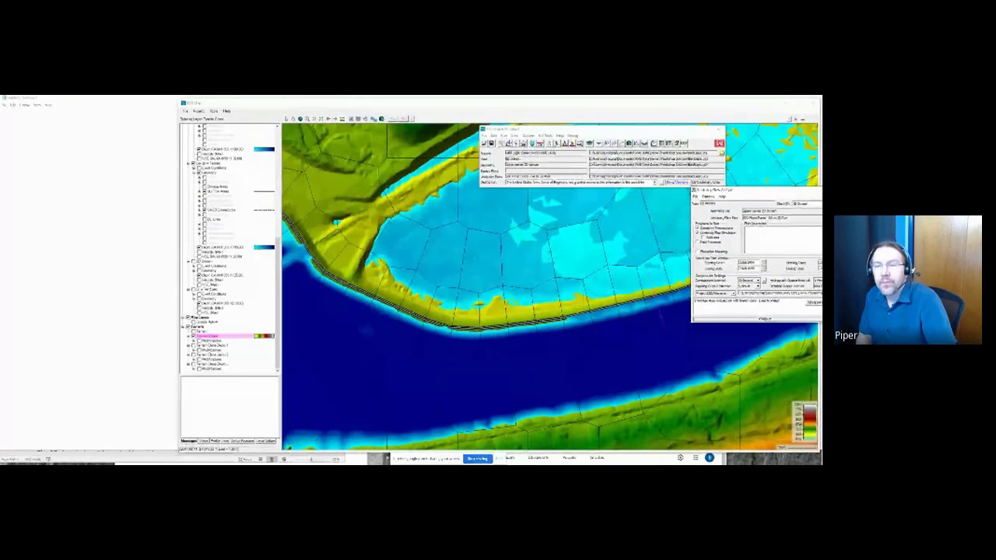
Step: Review the plan's SA/2D levee connection in the Geometry Editor, then close both editors
key(alt+Tab)
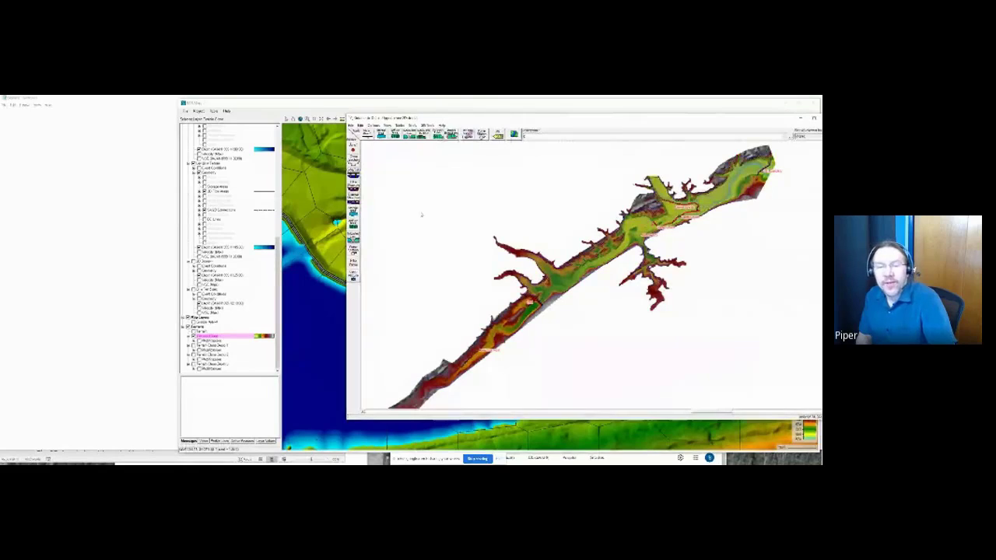
click(661, 226)
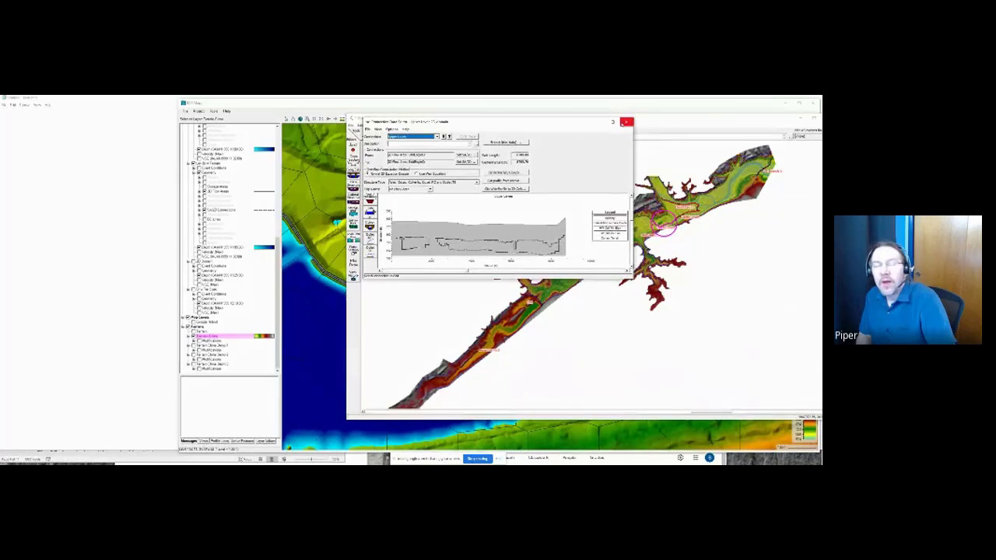
click(625, 122)
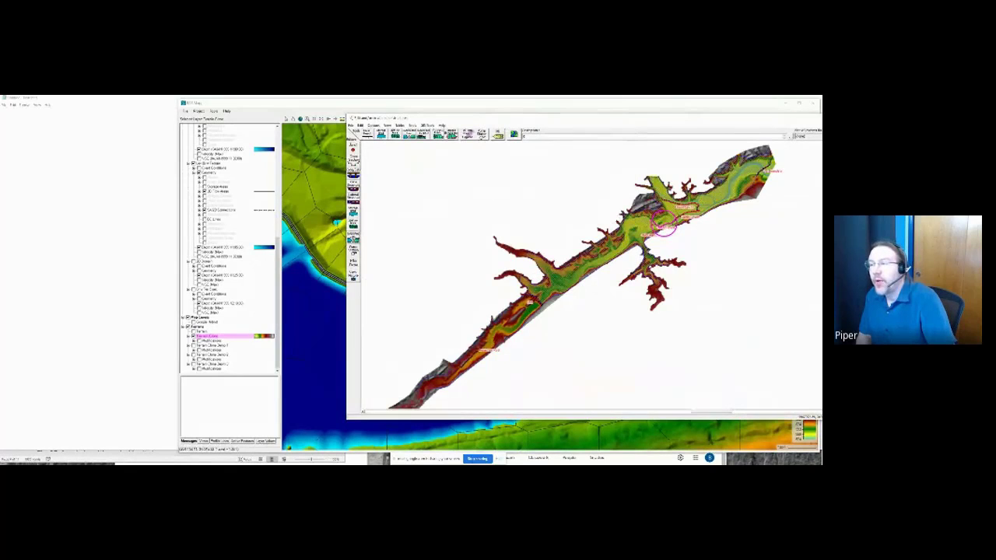
click(814, 117)
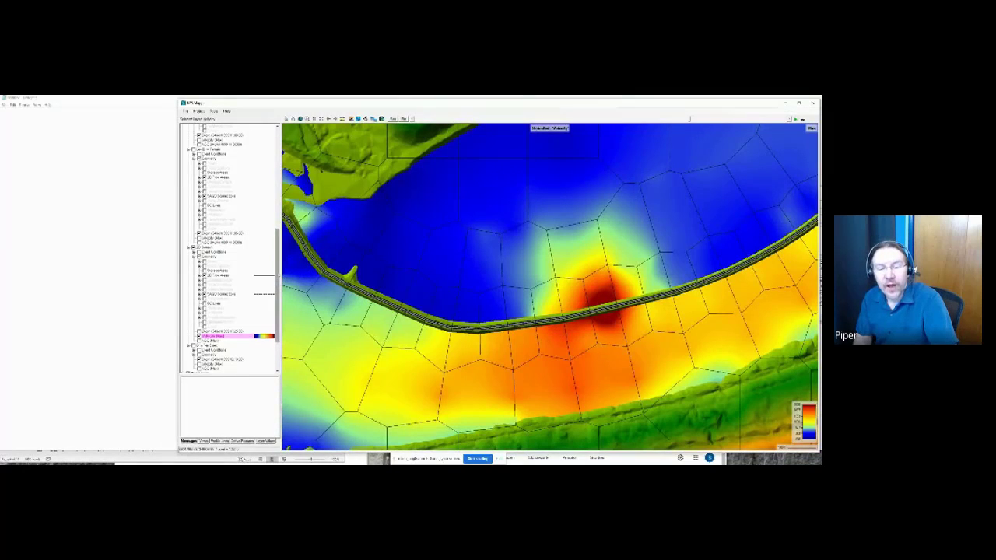
Step: Pan and zoom out over the Google Hybrid imagery to include the residential neighborhood
scroll(278, 280, down, 3)
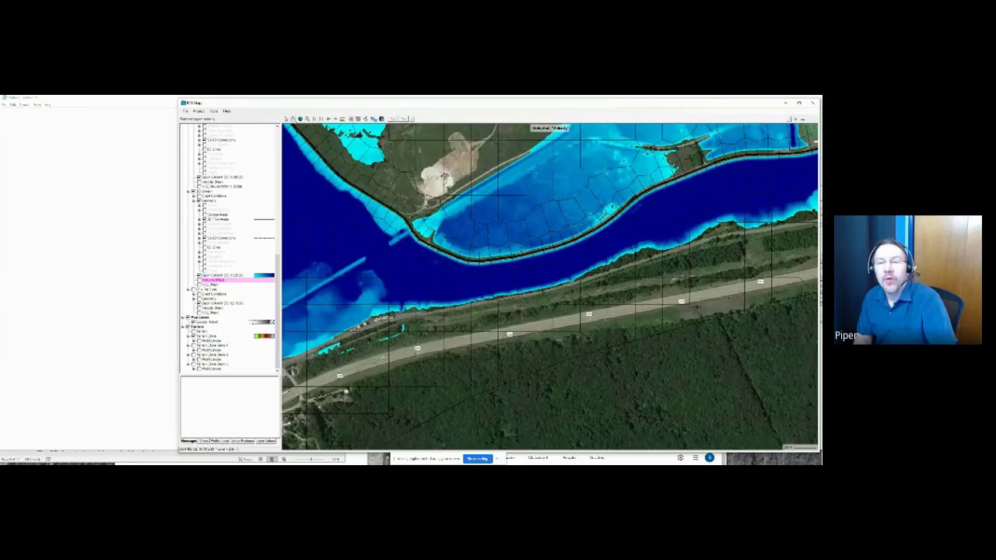
drag(545, 234, 509, 335)
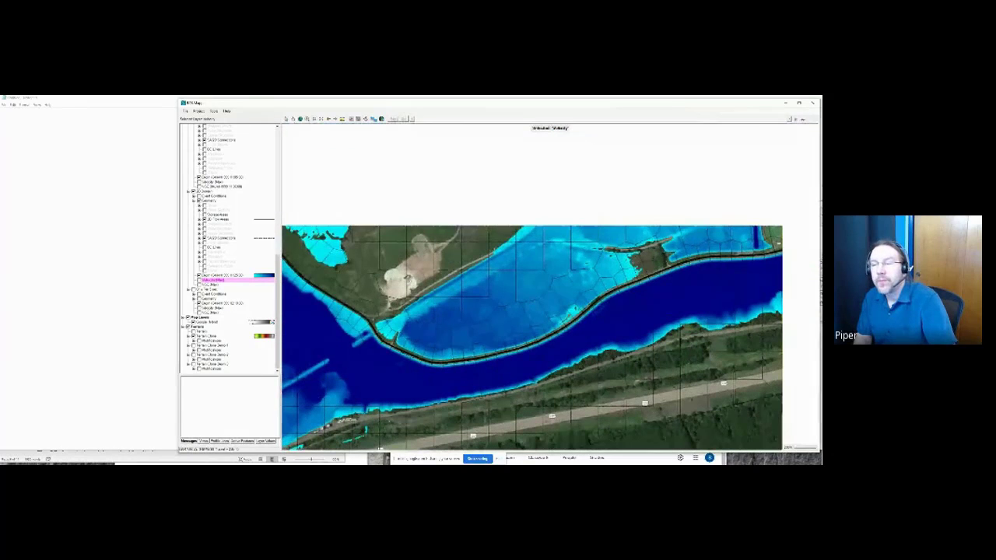
scroll(534, 206, down, 3)
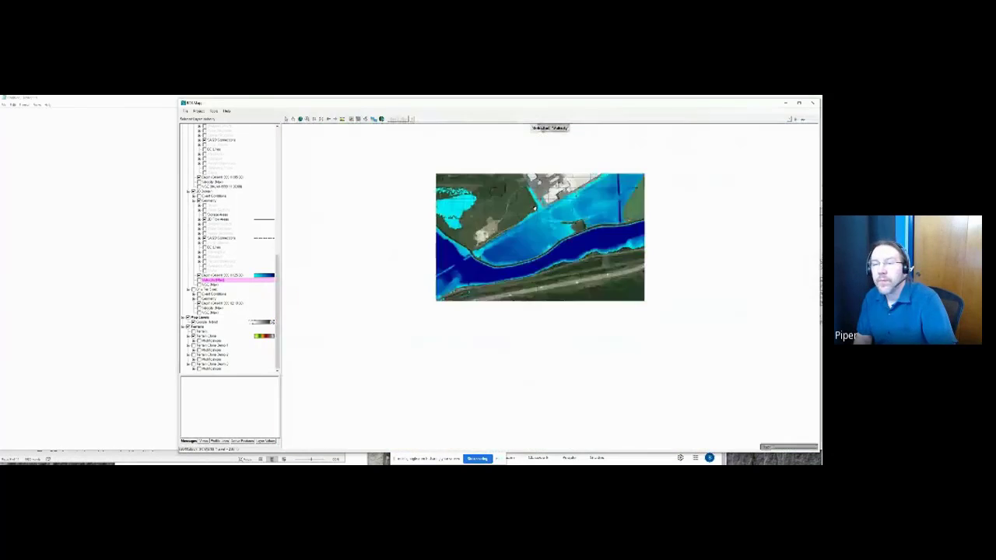